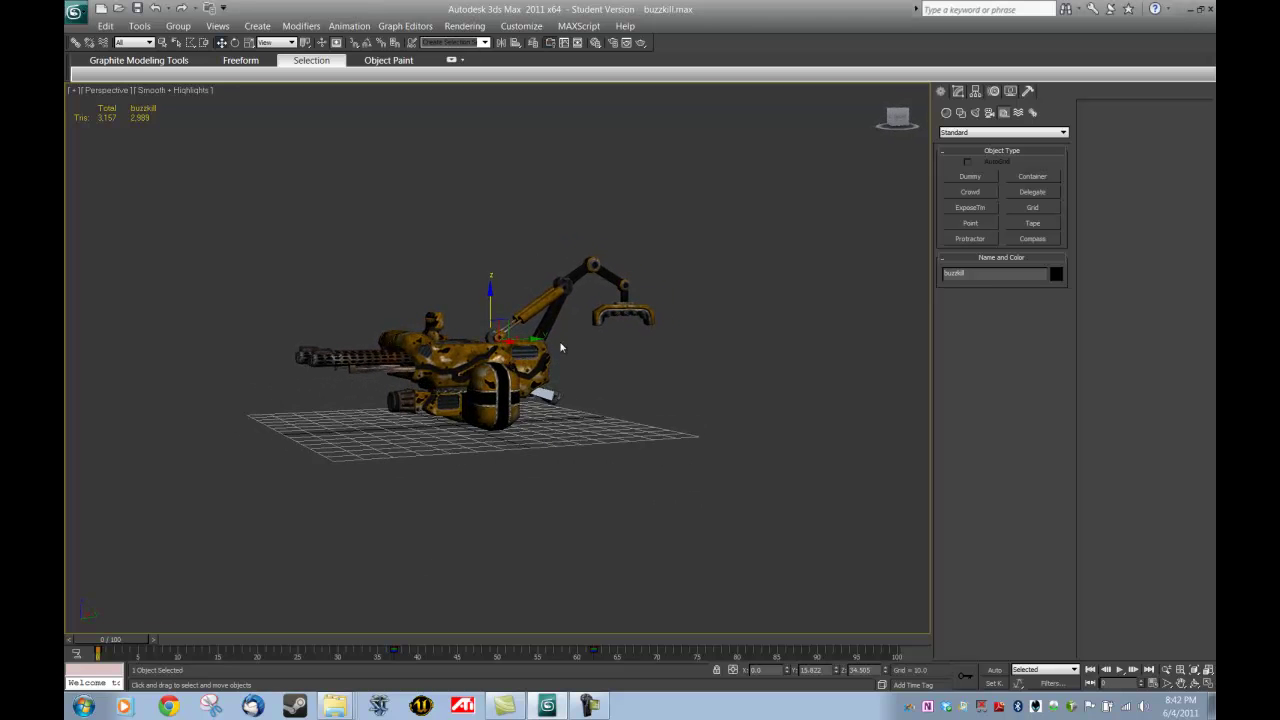
Step: From the front view, use Affect Pivot Only to drag the pivot from the turret centre to the base
middle_click_drag(487, 350, 540, 369, "alt")
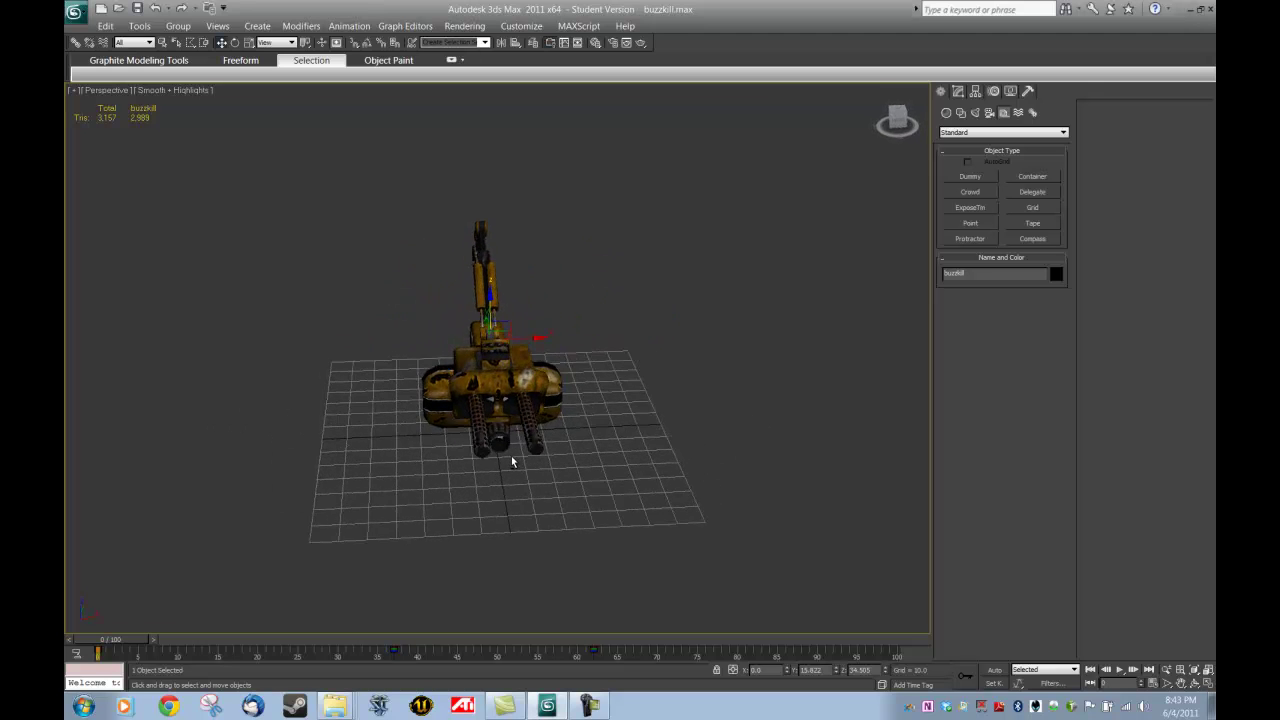
middle_click_drag(511, 461, 503, 434, "alt")
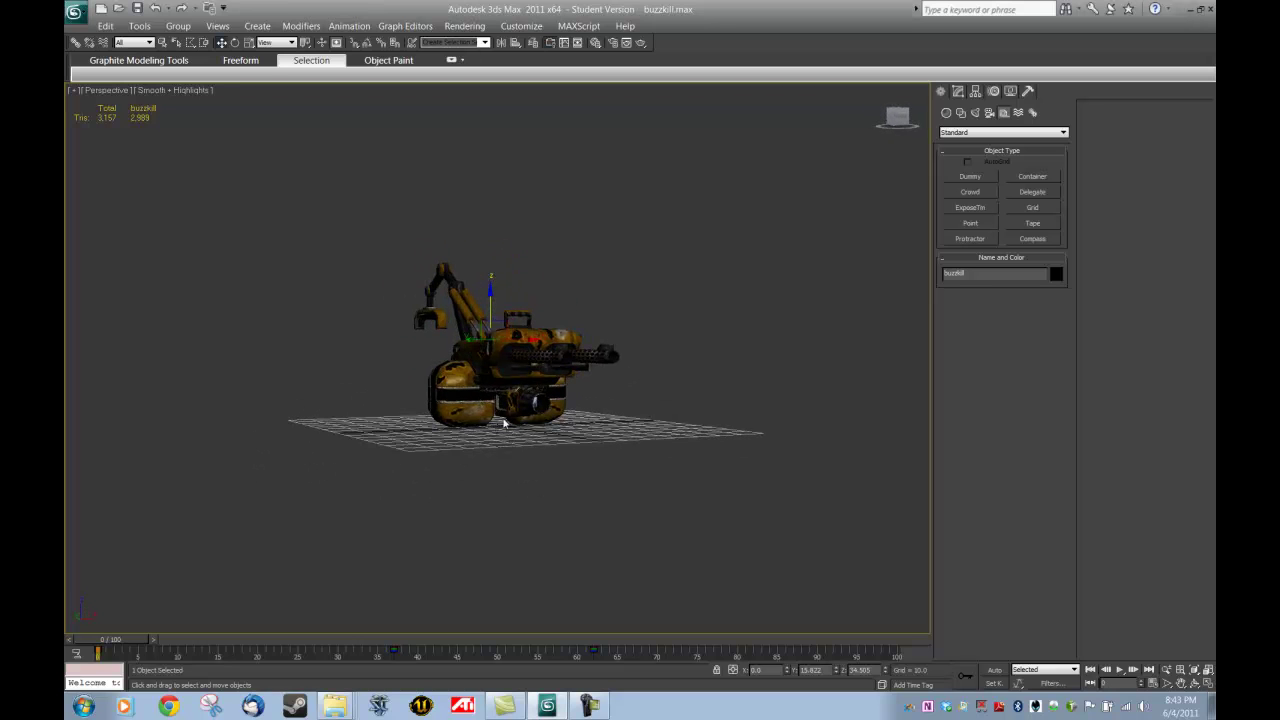
middle_click_drag(505, 420, 633, 335, "alt")
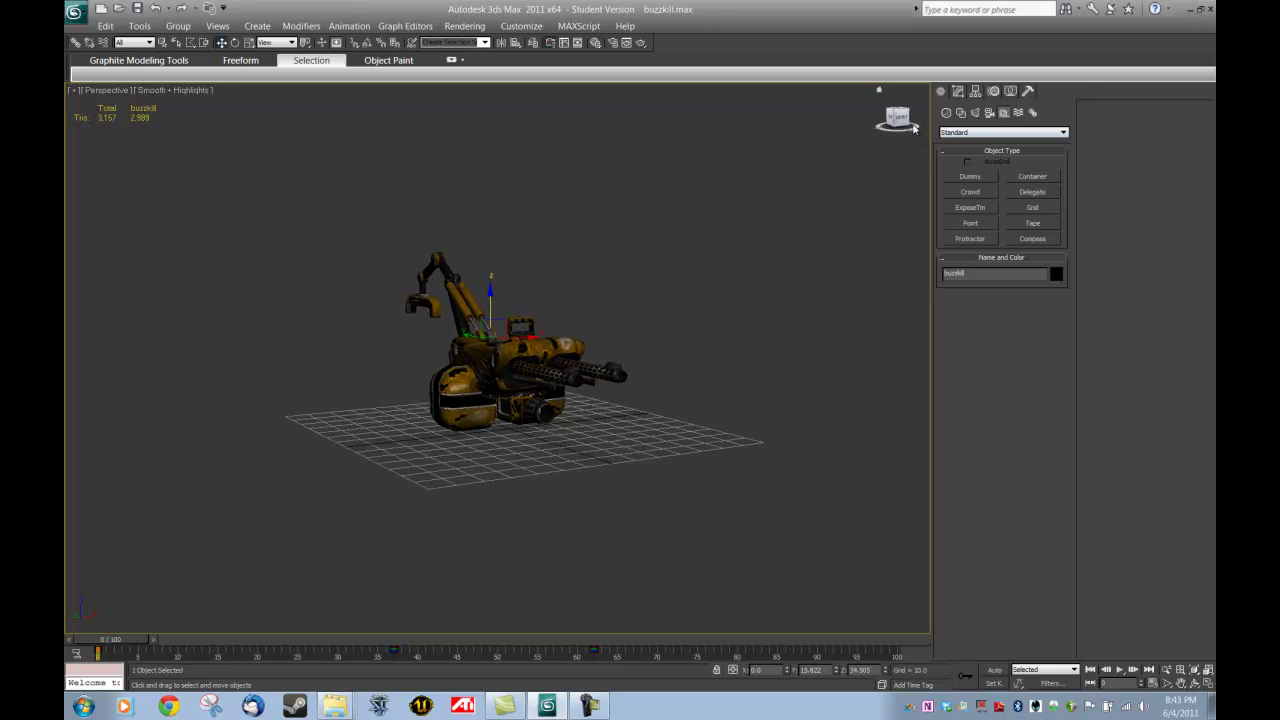
left_click(898, 122)
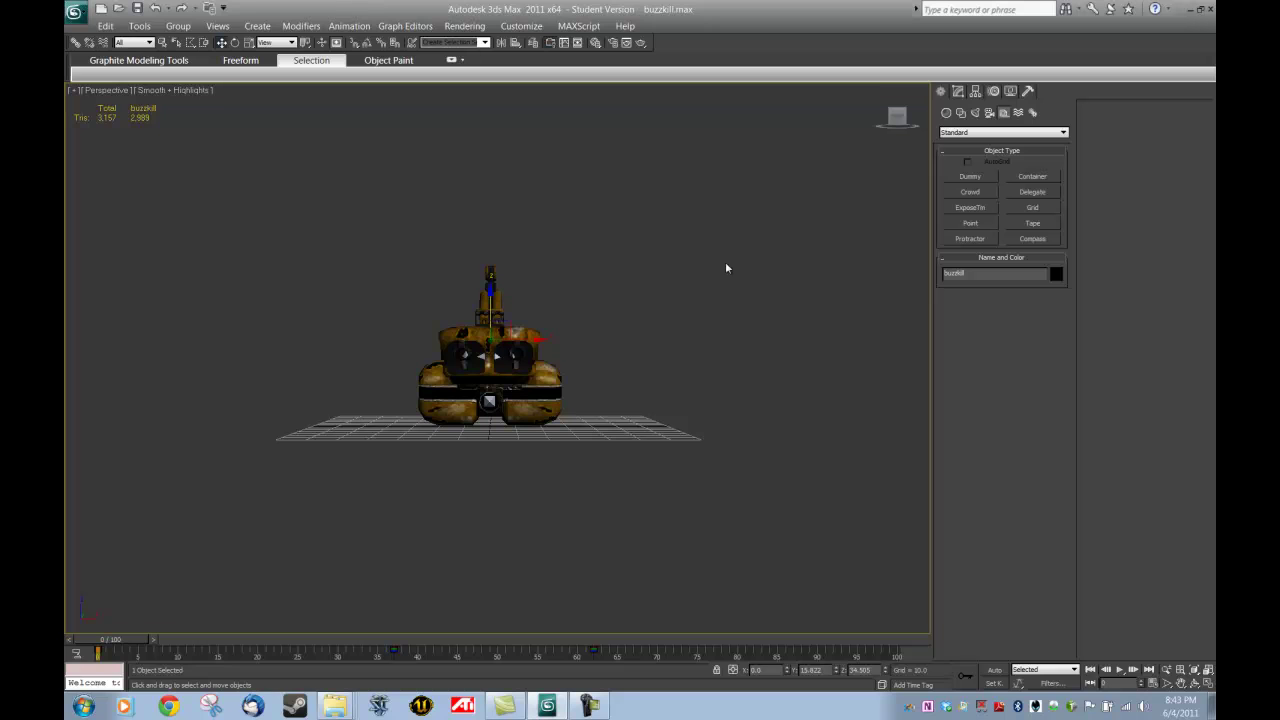
left_click(976, 91)
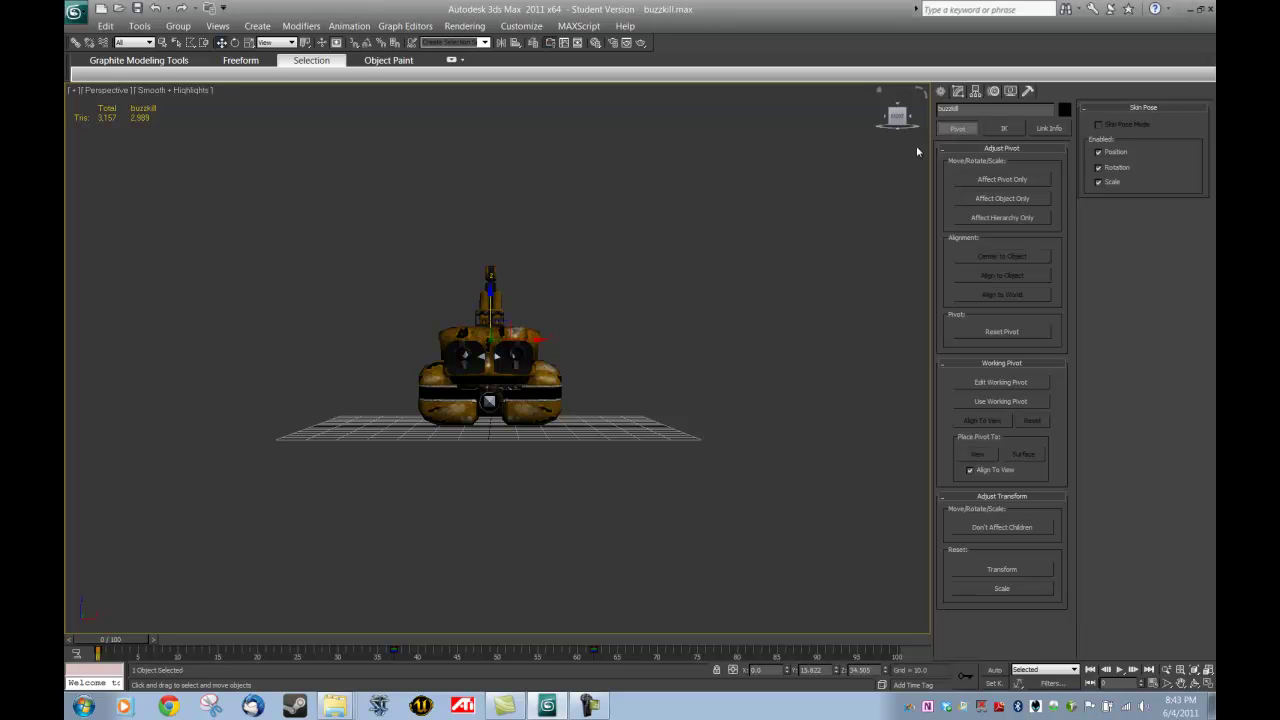
left_click(1001, 179)
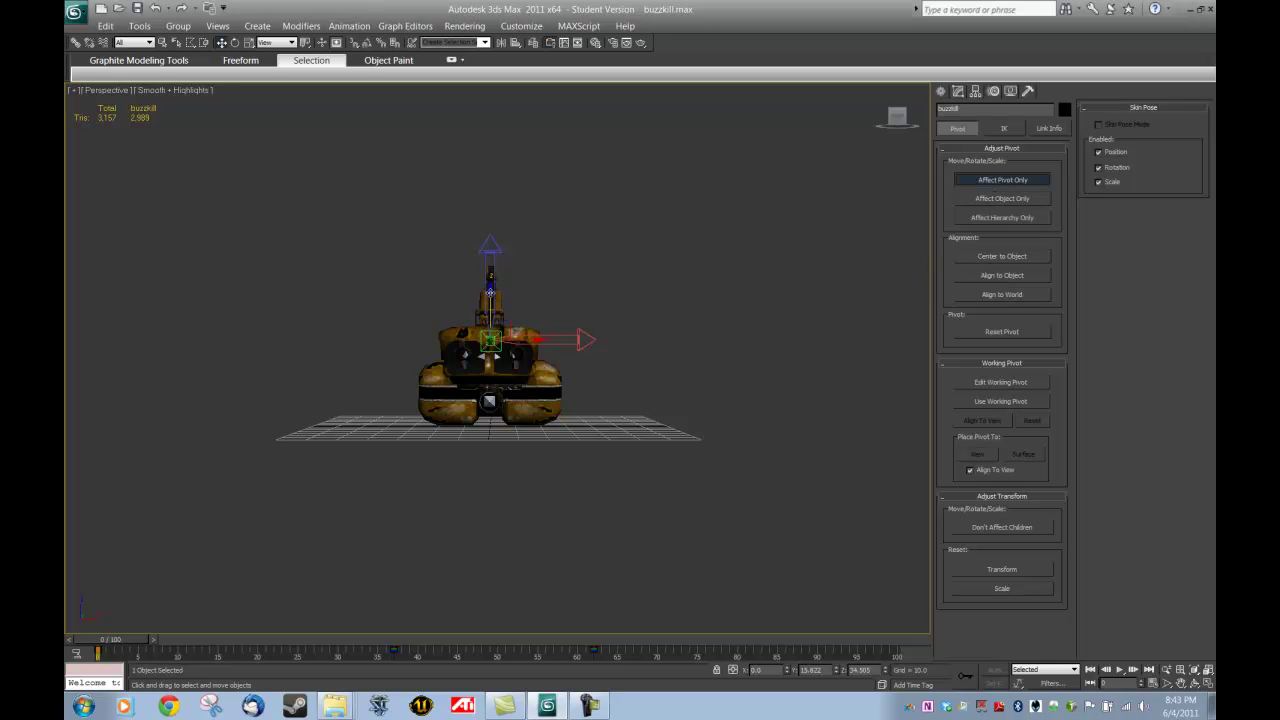
left_click_drag(490, 290, 488, 377)
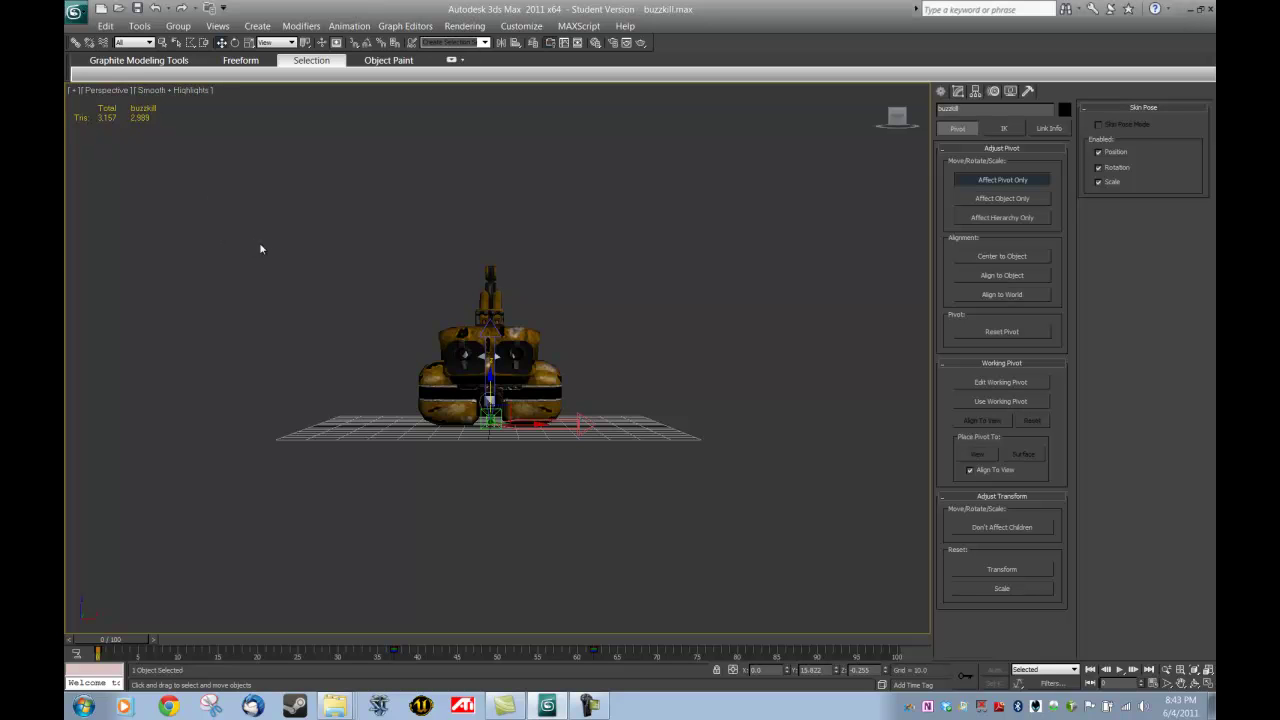
Step: Switch the front view to orthographic and zoom in and out to confirm the pivot at the base
key("u")
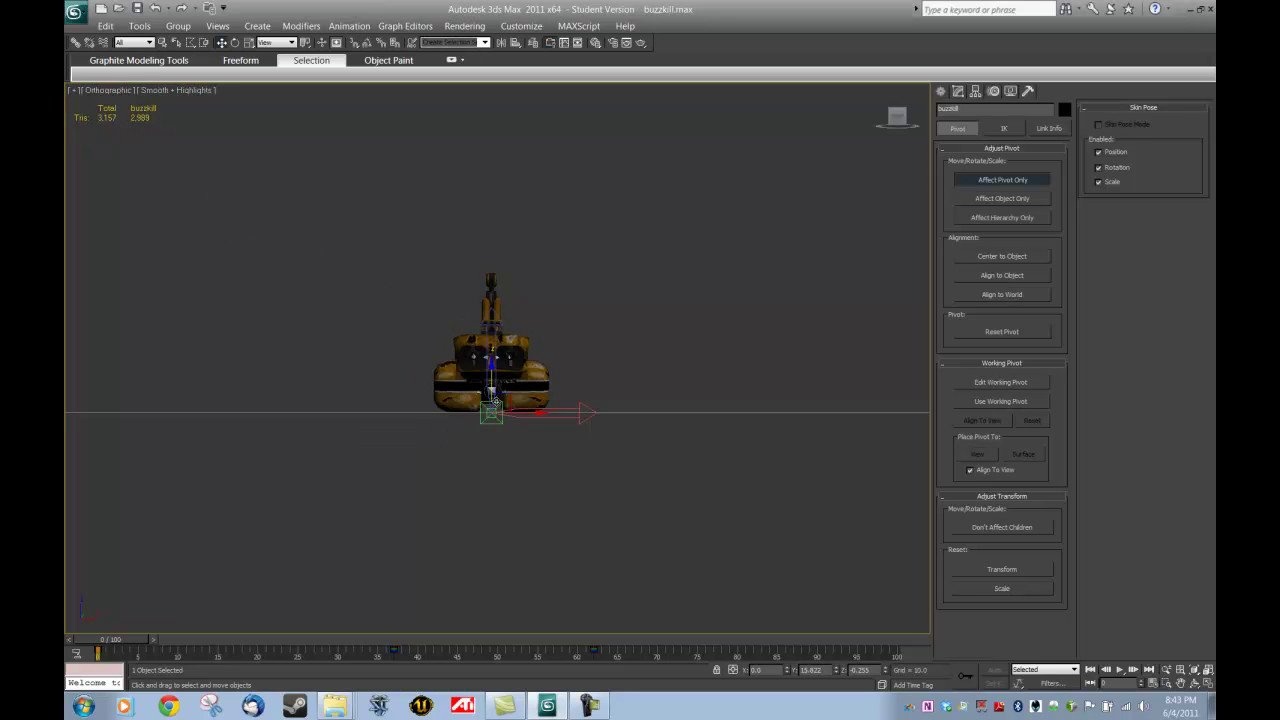
scroll(494, 403, "up", 2)
scroll(493, 404, "up", 5)
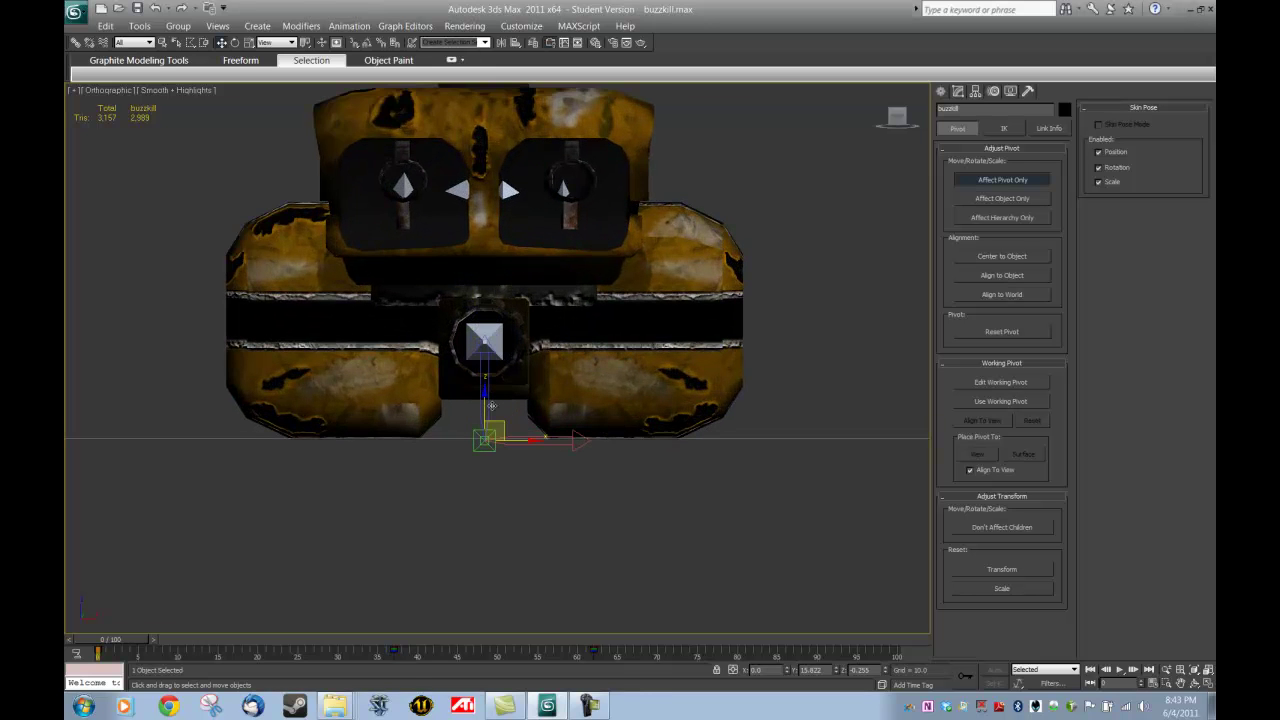
scroll(491, 405, "down", 4)
scroll(491, 405, "up", 3)
scroll(491, 405, "down", 3)
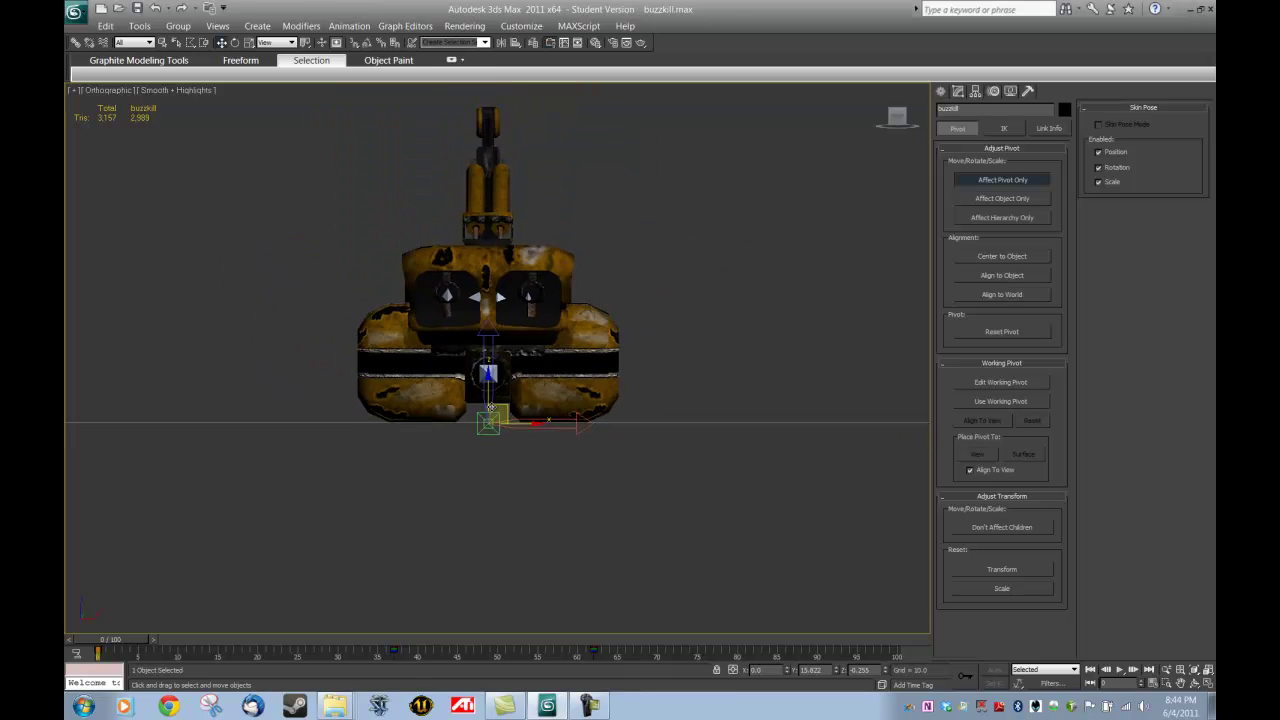
scroll(490, 410, "up", 2)
scroll(490, 410, "up", 1)
scroll(490, 410, "down", 2)
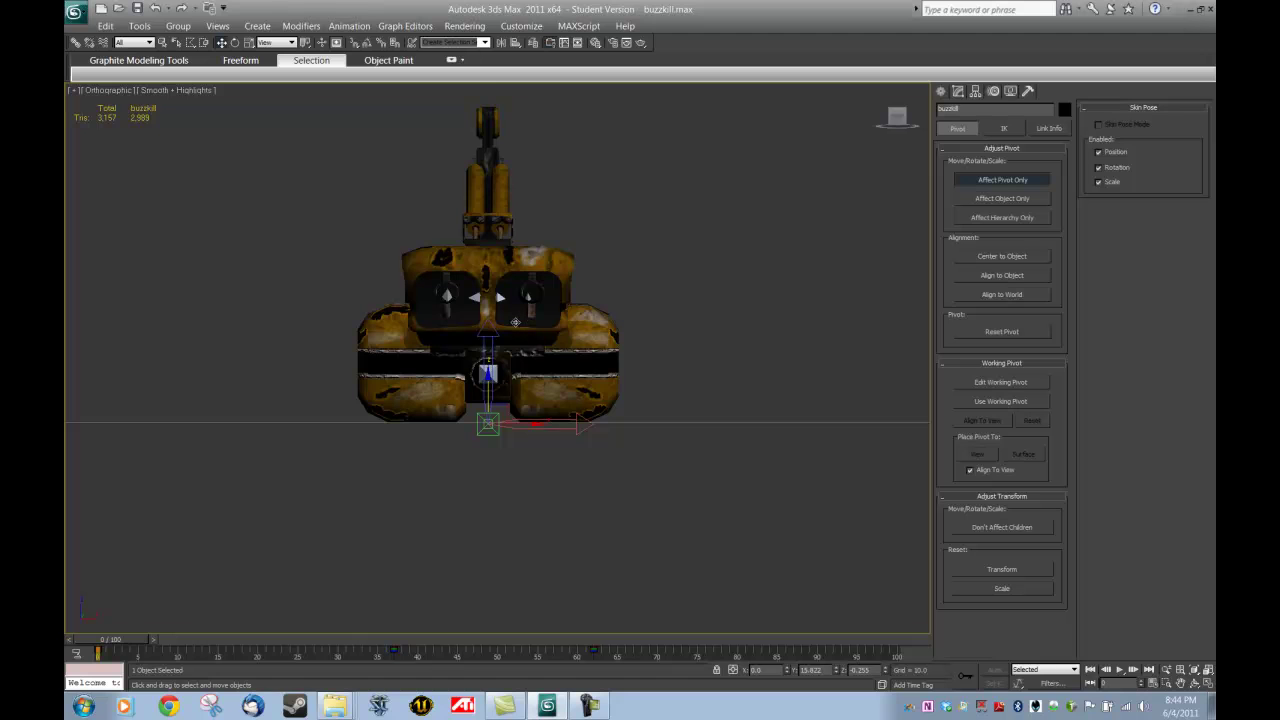
scroll(519, 340, "up", 2)
scroll(521, 360, "down", 3)
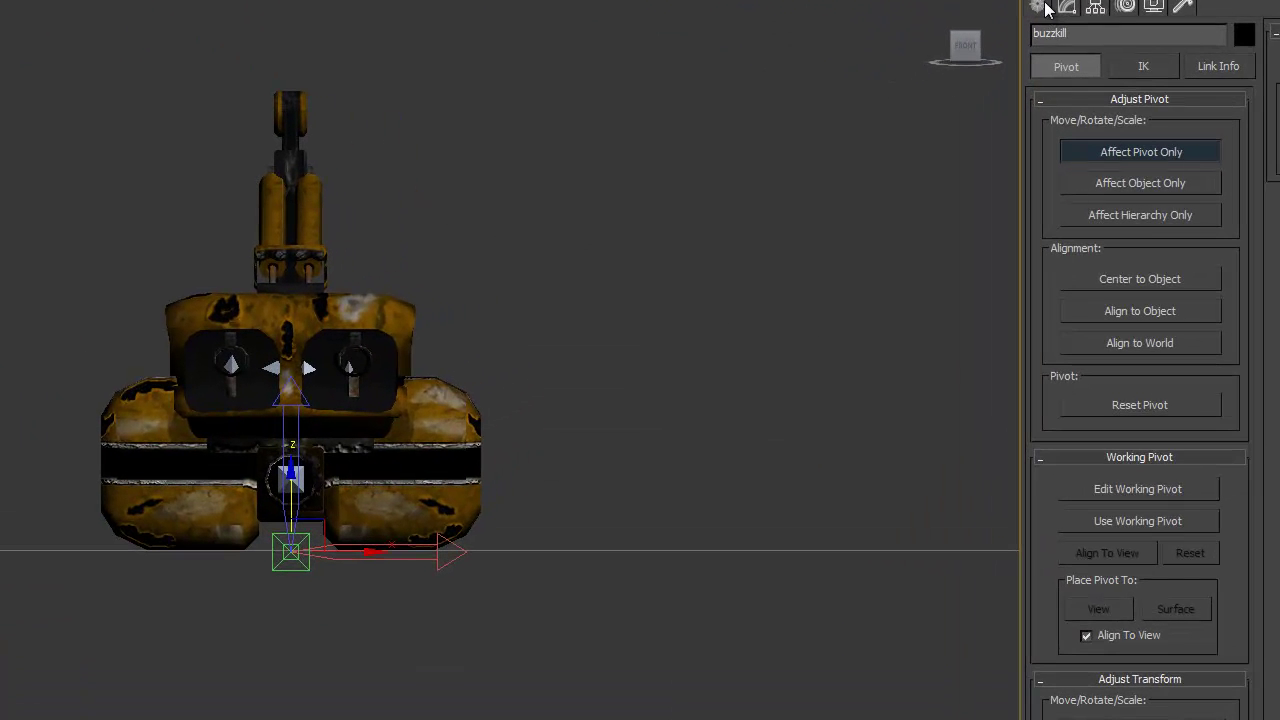
Step: Show the Helpers creation category and hide the home grid while orbiting the weapon
left_click(1043, 8)
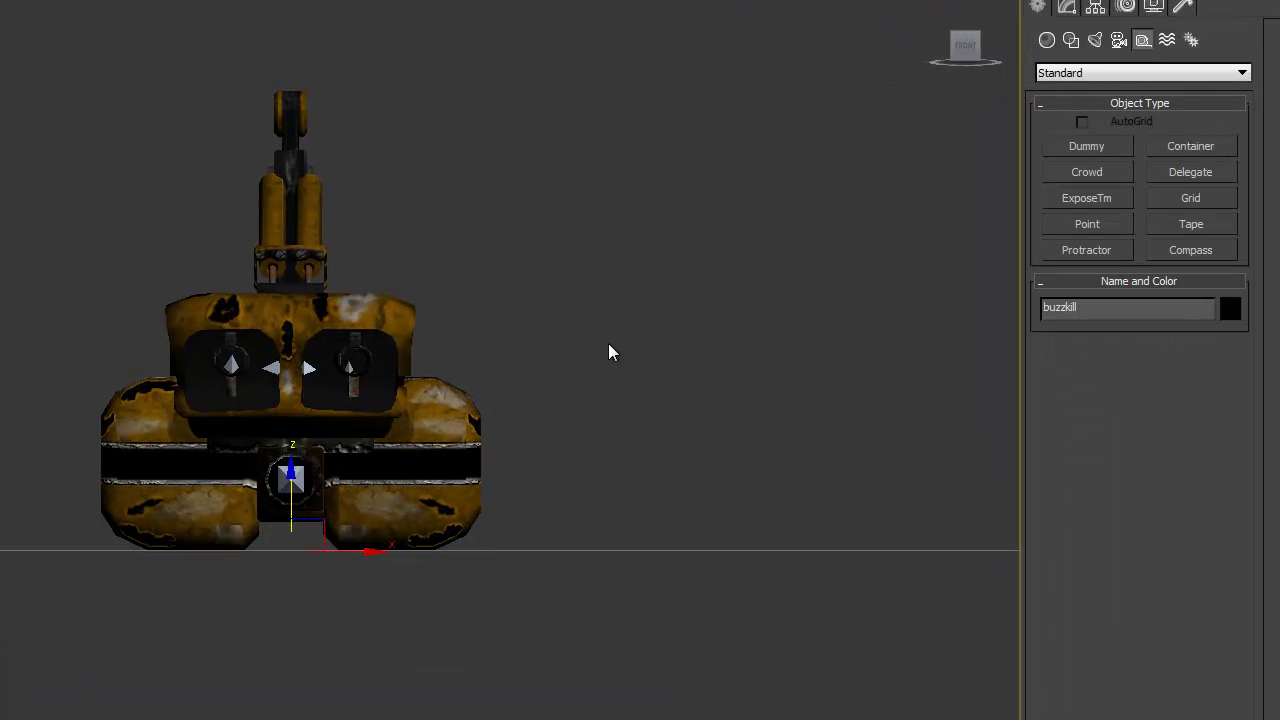
middle_click_drag(473, 421, 561, 472, "alt")
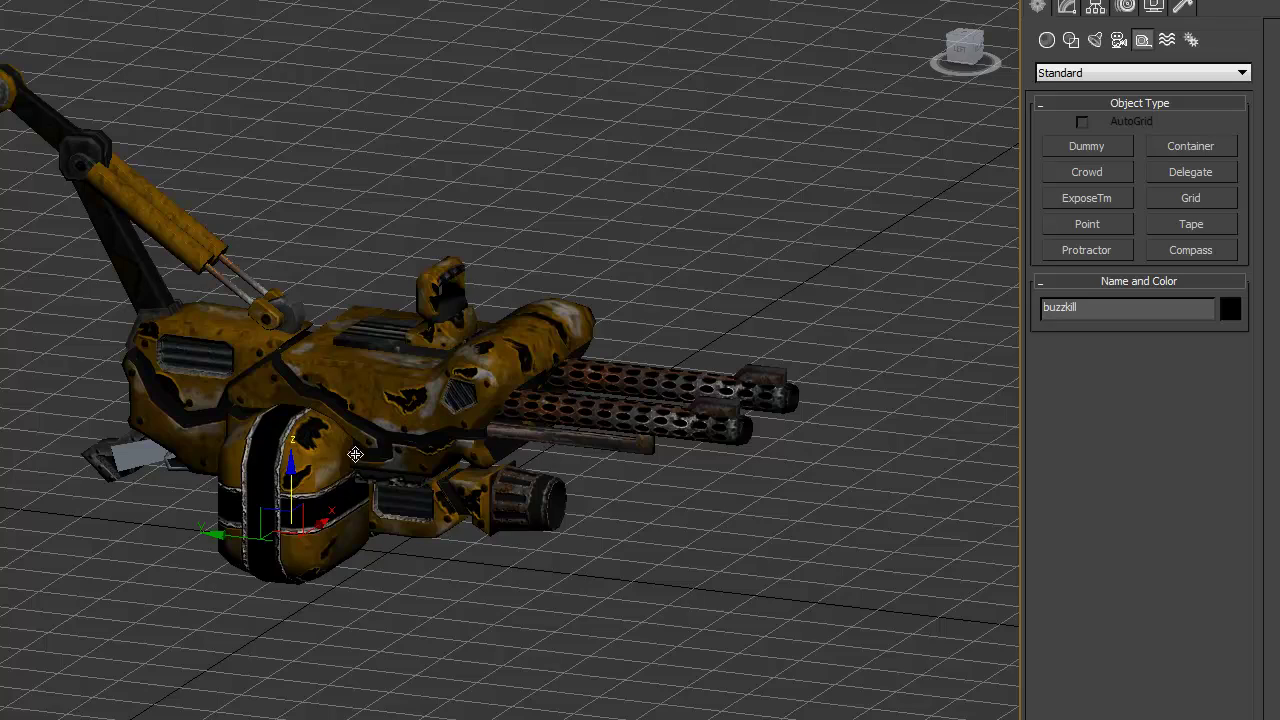
middle_click_drag(333, 491, 205, 491, "alt")
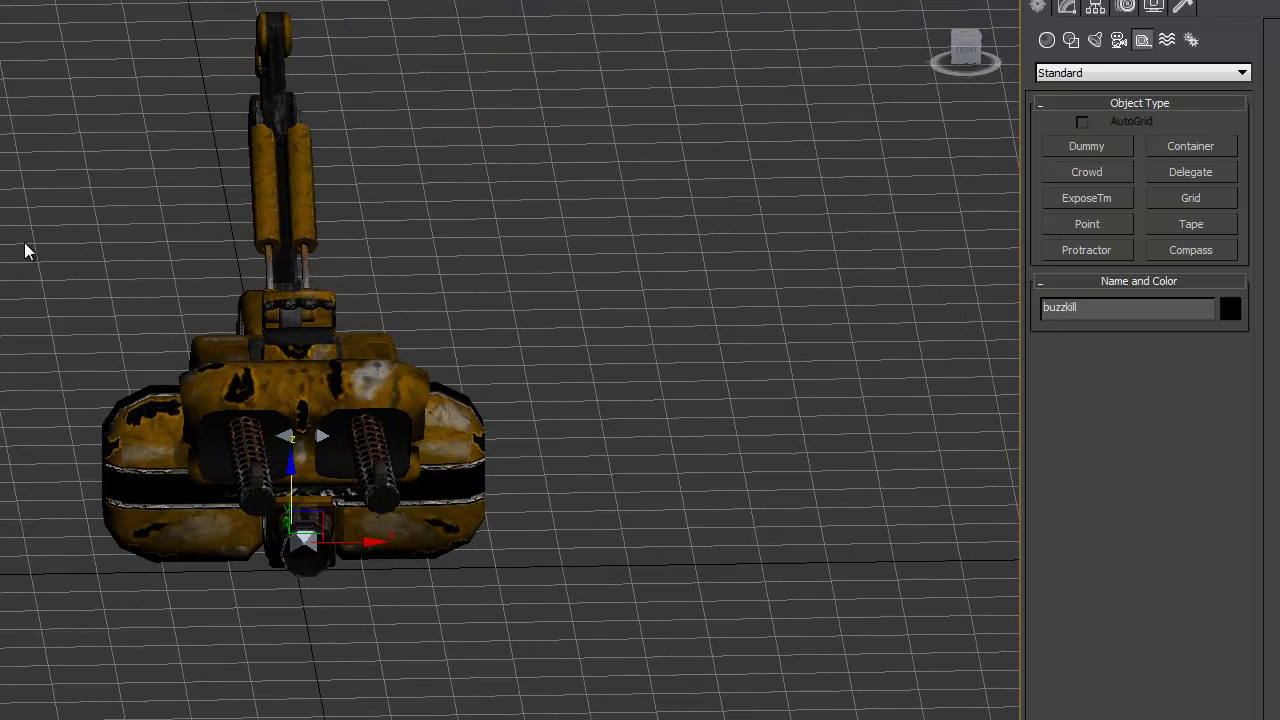
key("g")
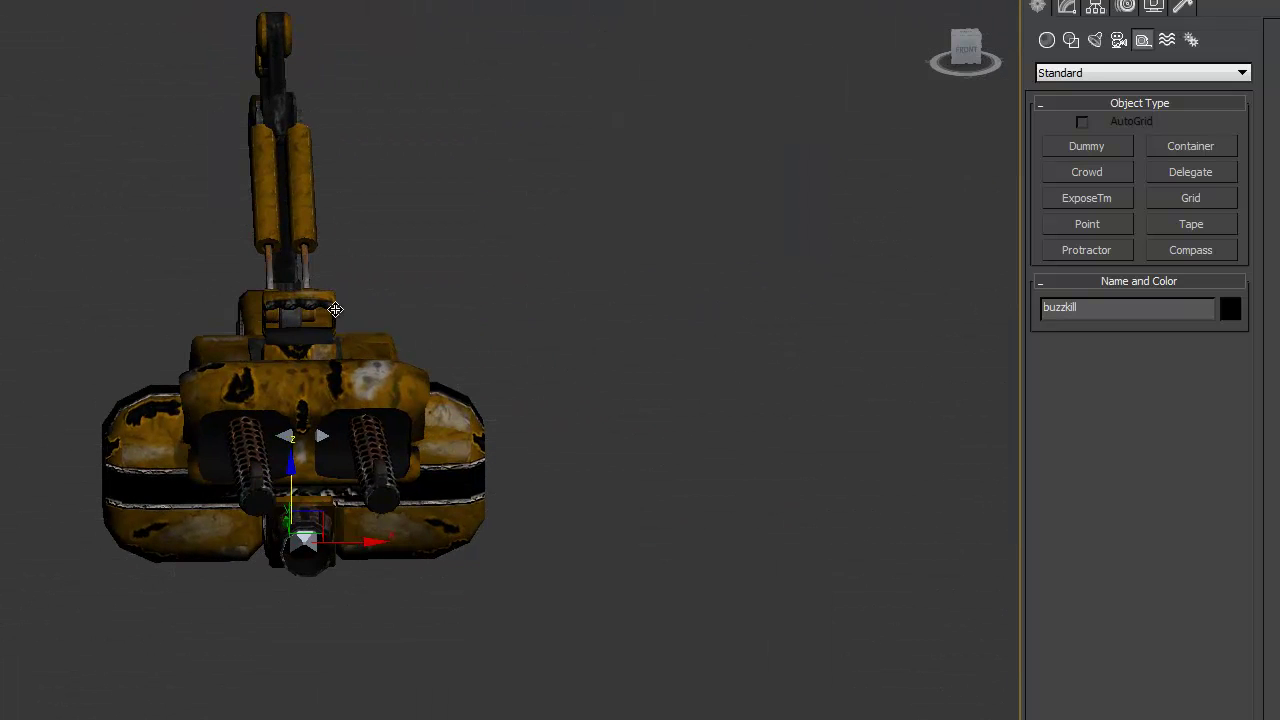
middle_click_drag(368, 301, 336, 300, "alt")
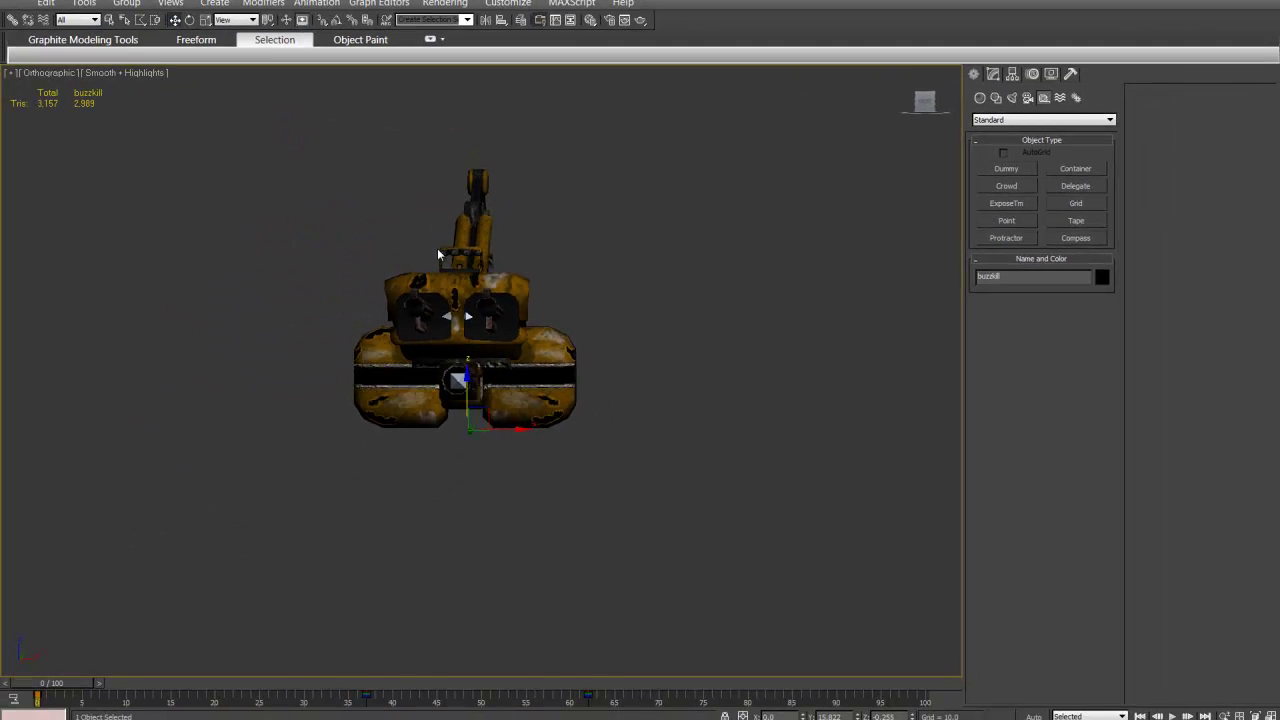
middle_click_drag(437, 255, 558, 171, "alt")
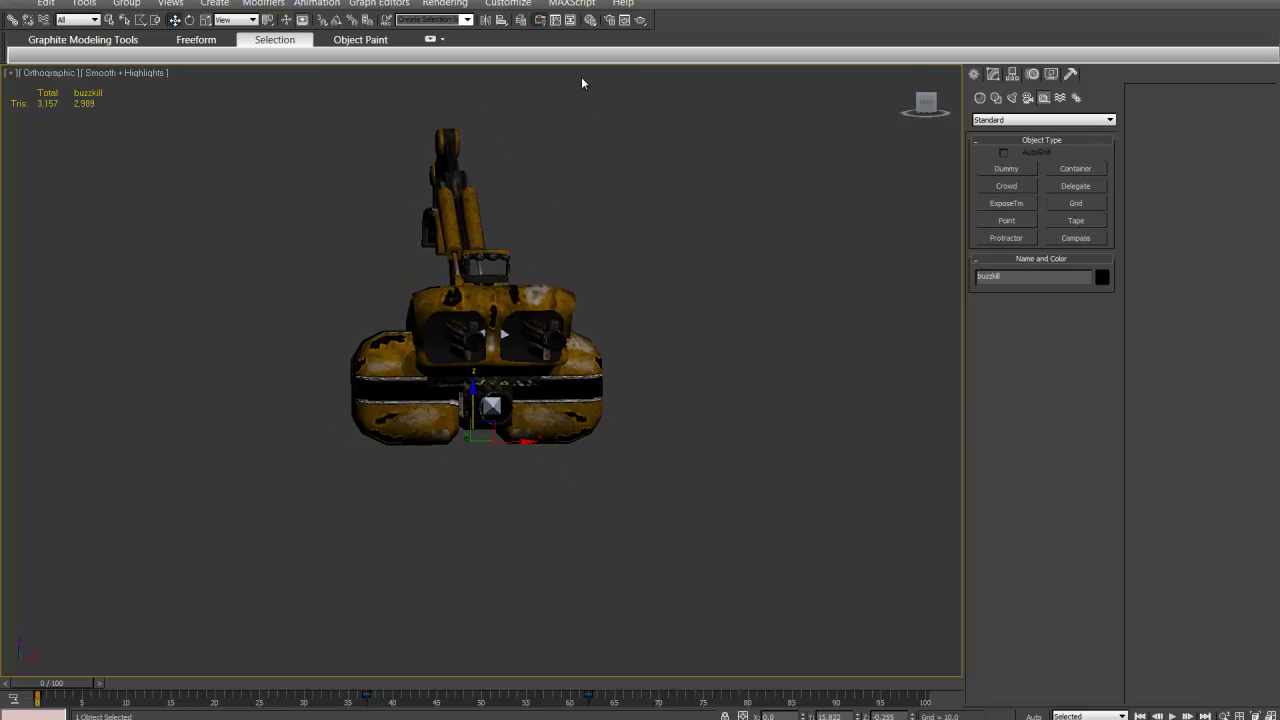
Step: Open the Units Setup dialog from the Customize menu
left_click(515, 4)
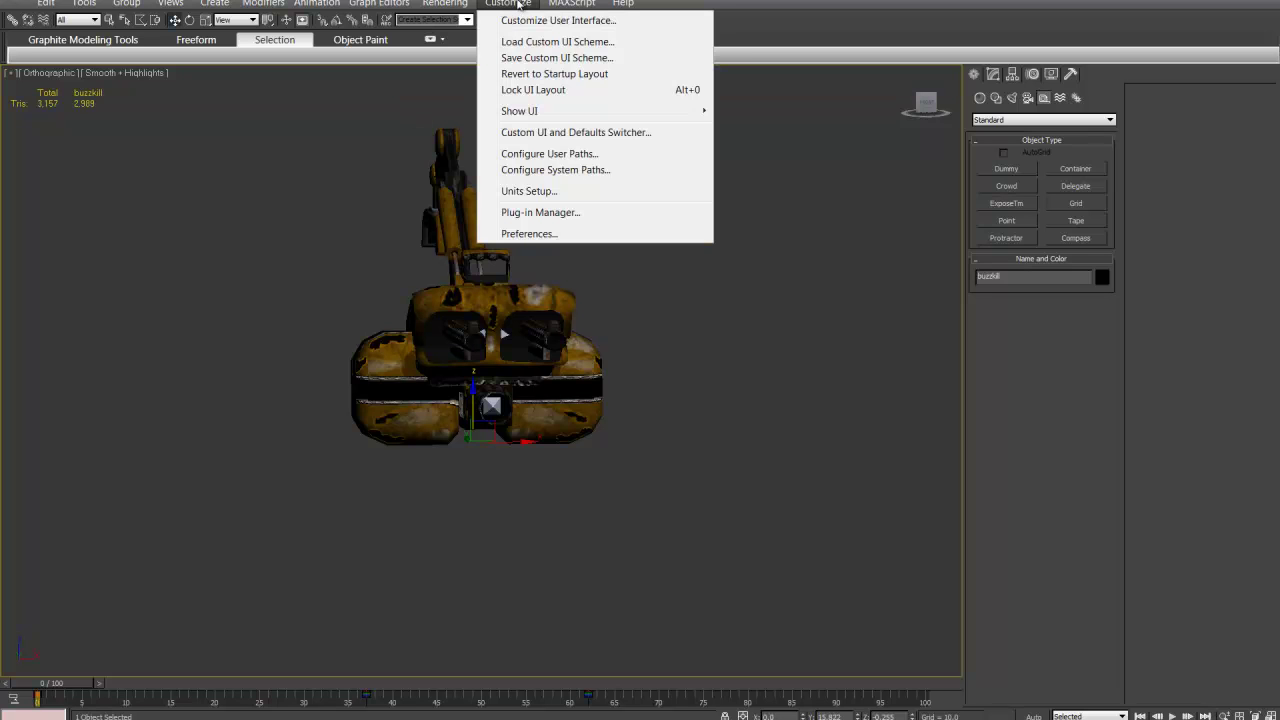
left_click(527, 193)
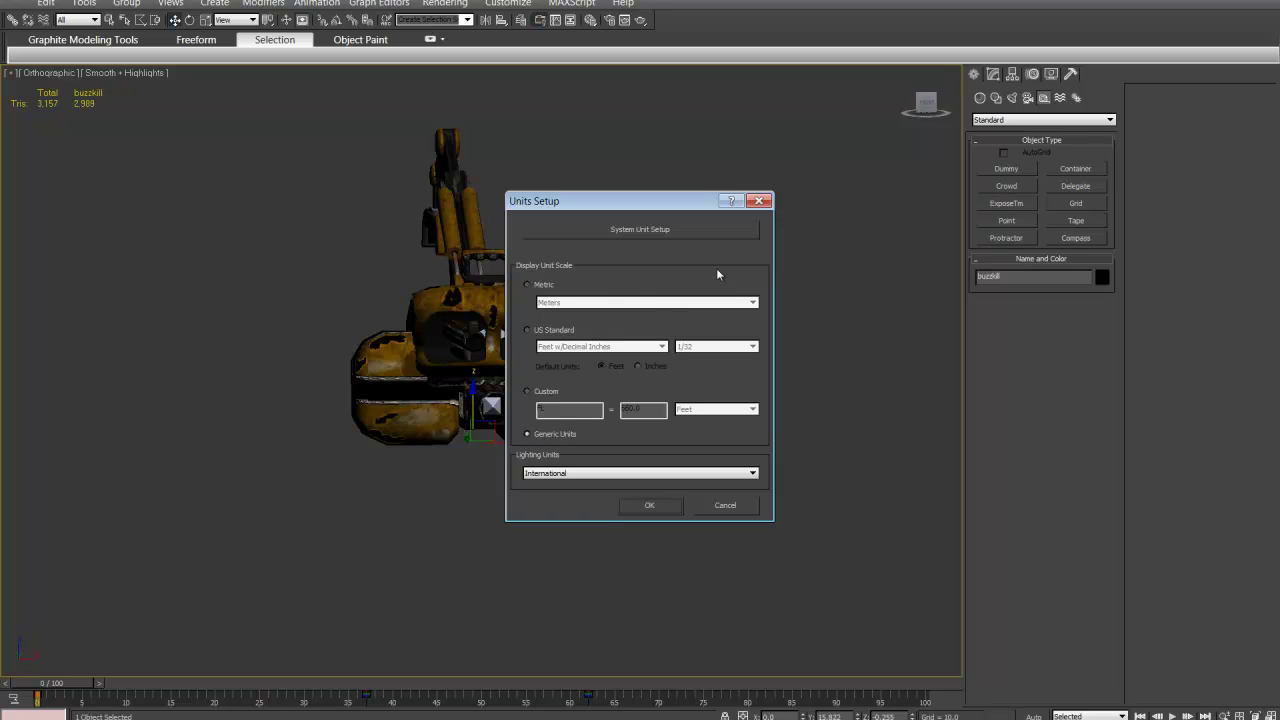
Step: Keep the system unit scale at 1 unit = 0.065 Inches and close both unit dialogs
left_click(639, 229)
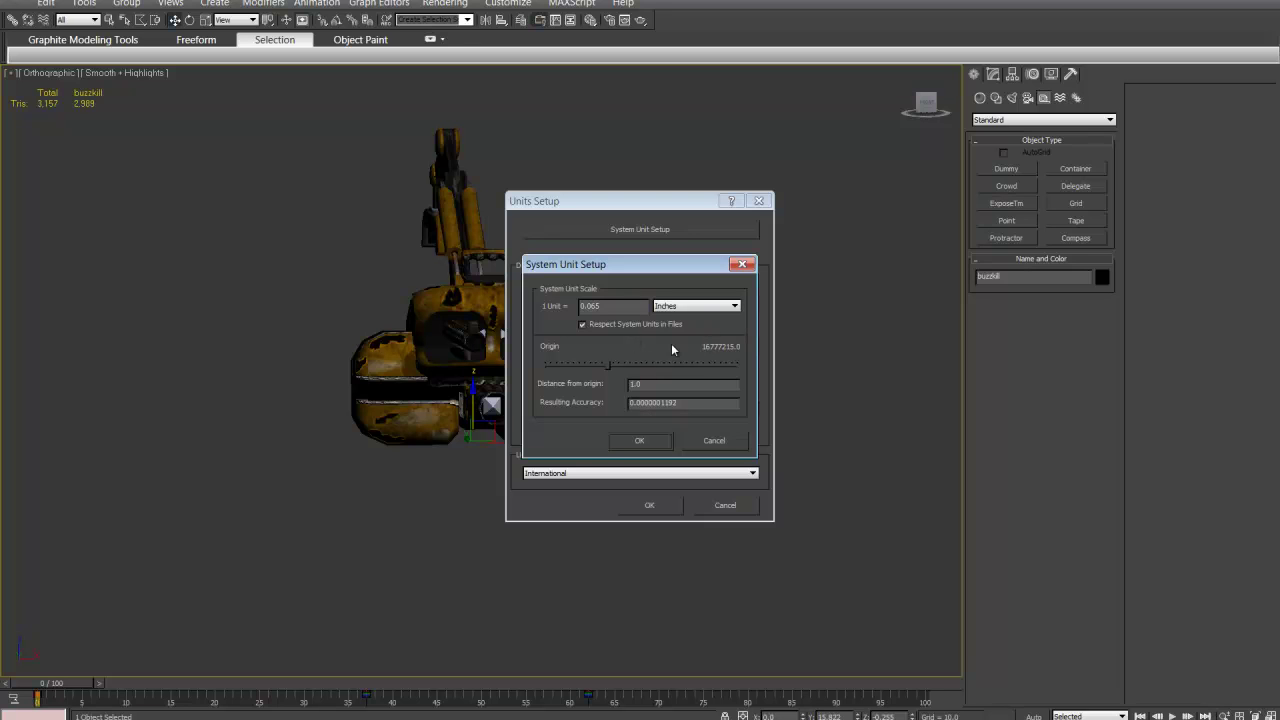
left_click(645, 444)
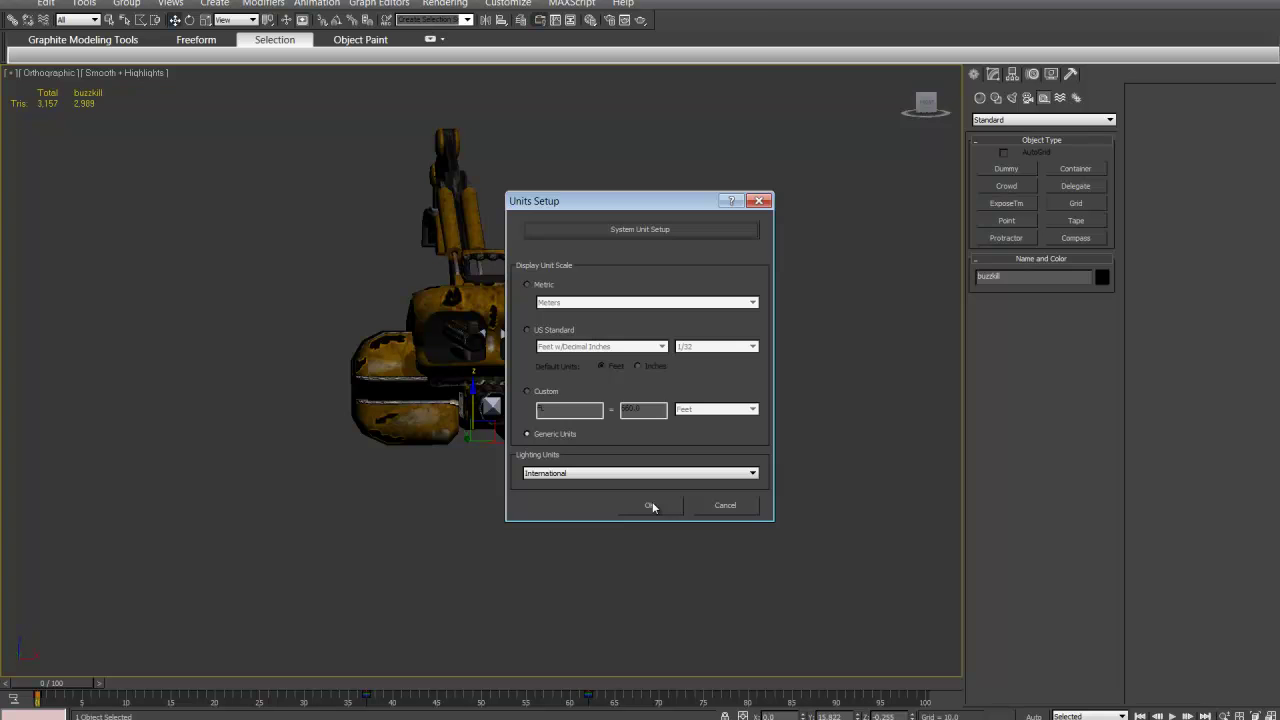
left_click(652, 506)
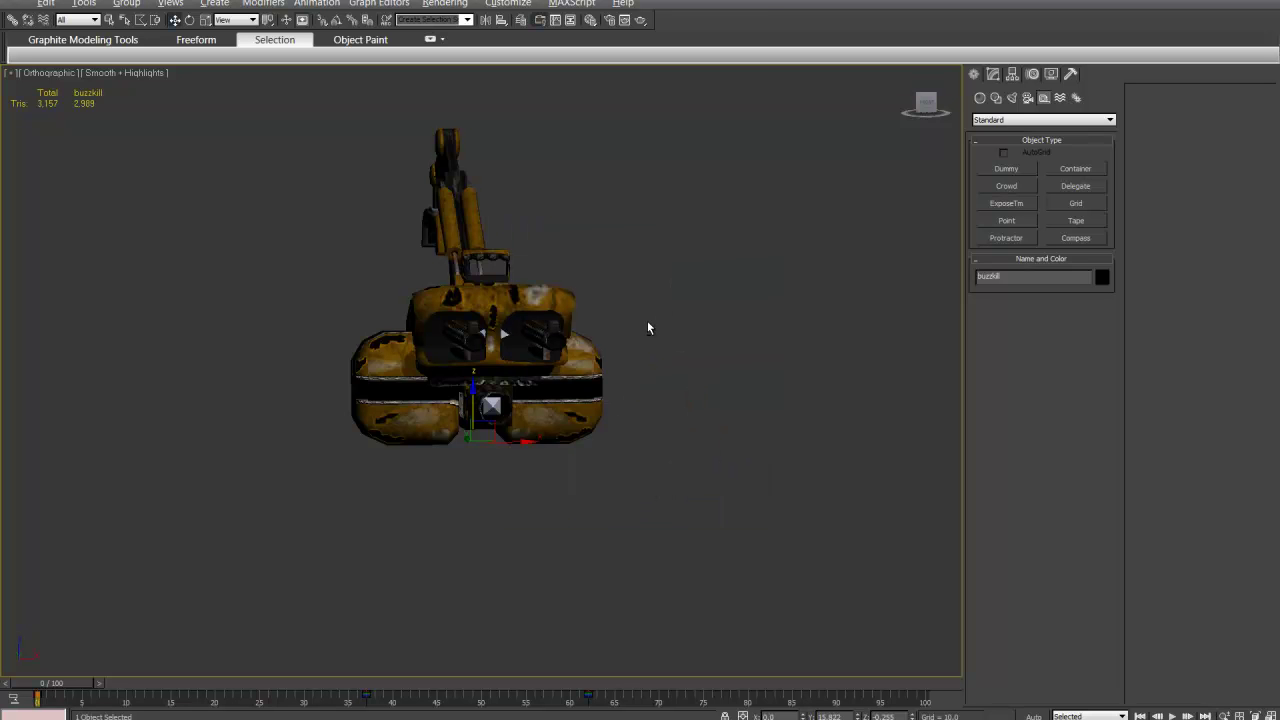
Step: Run Reset XForm's Reset Selected on the buzzkill gun mesh from the Utilities panel
middle_click_drag(647, 321, 682, 335, "alt")
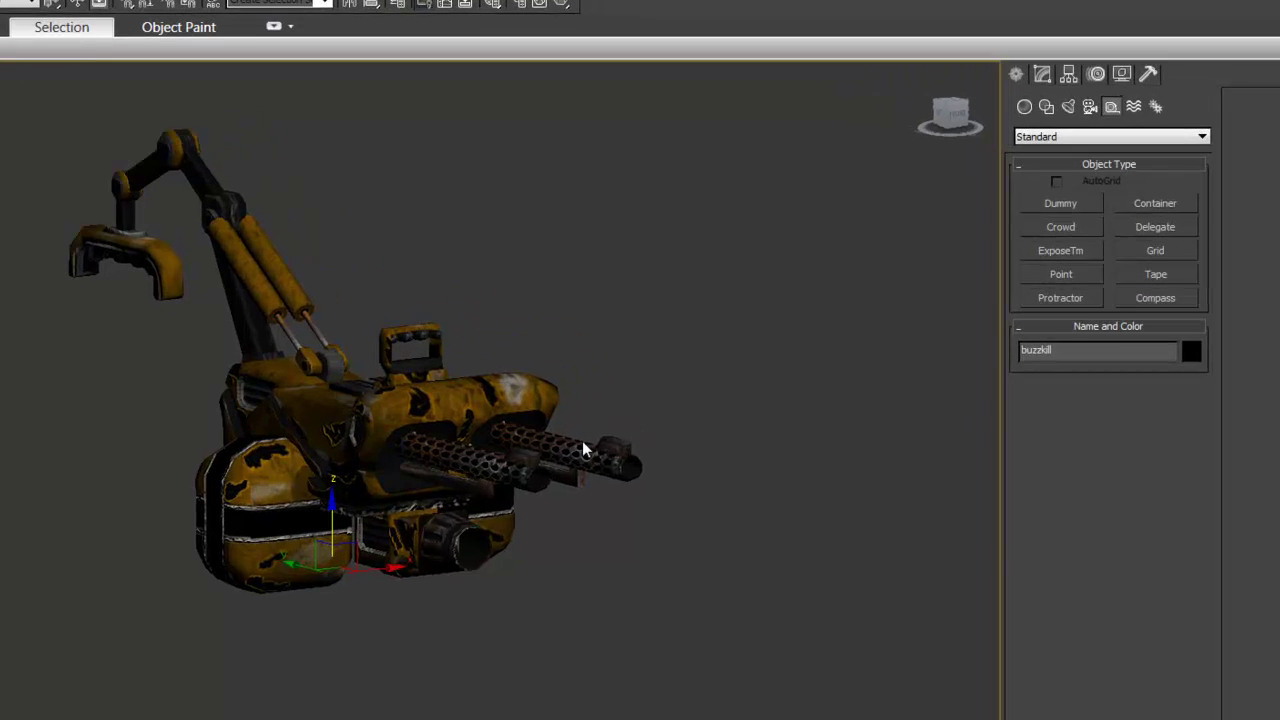
middle_click_drag(545, 499, 600, 512, "alt")
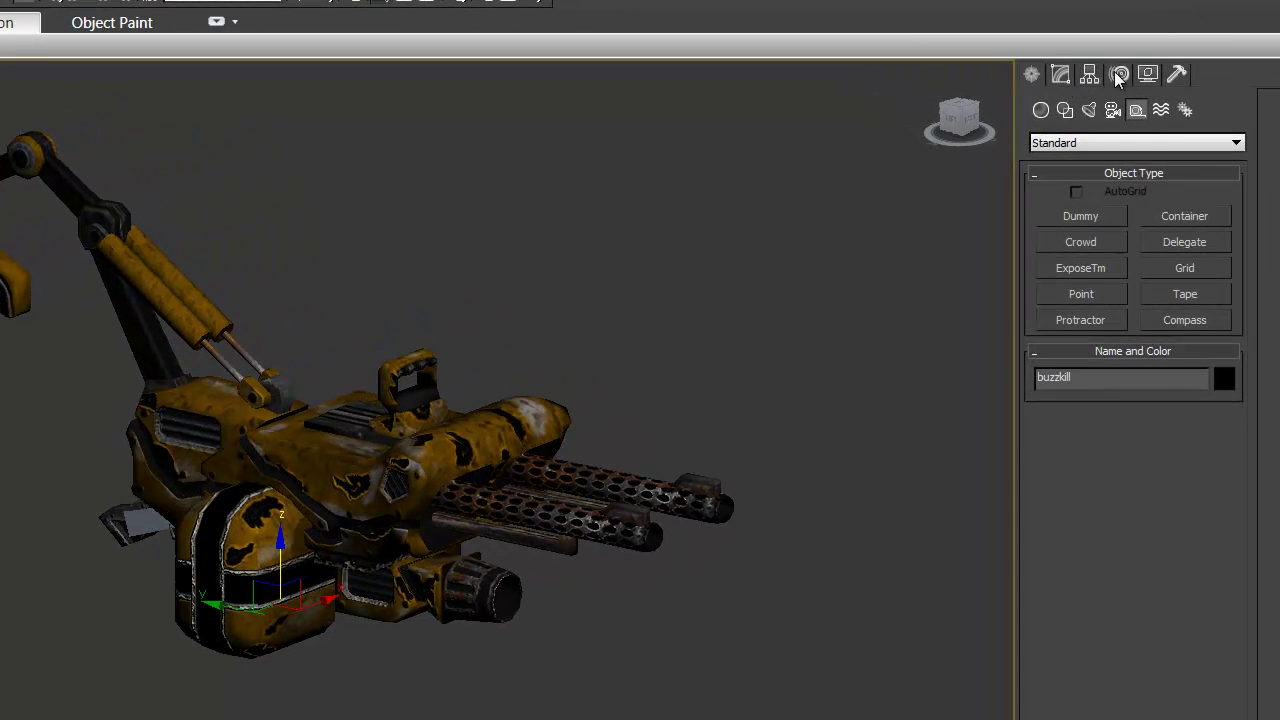
left_click(1177, 76)
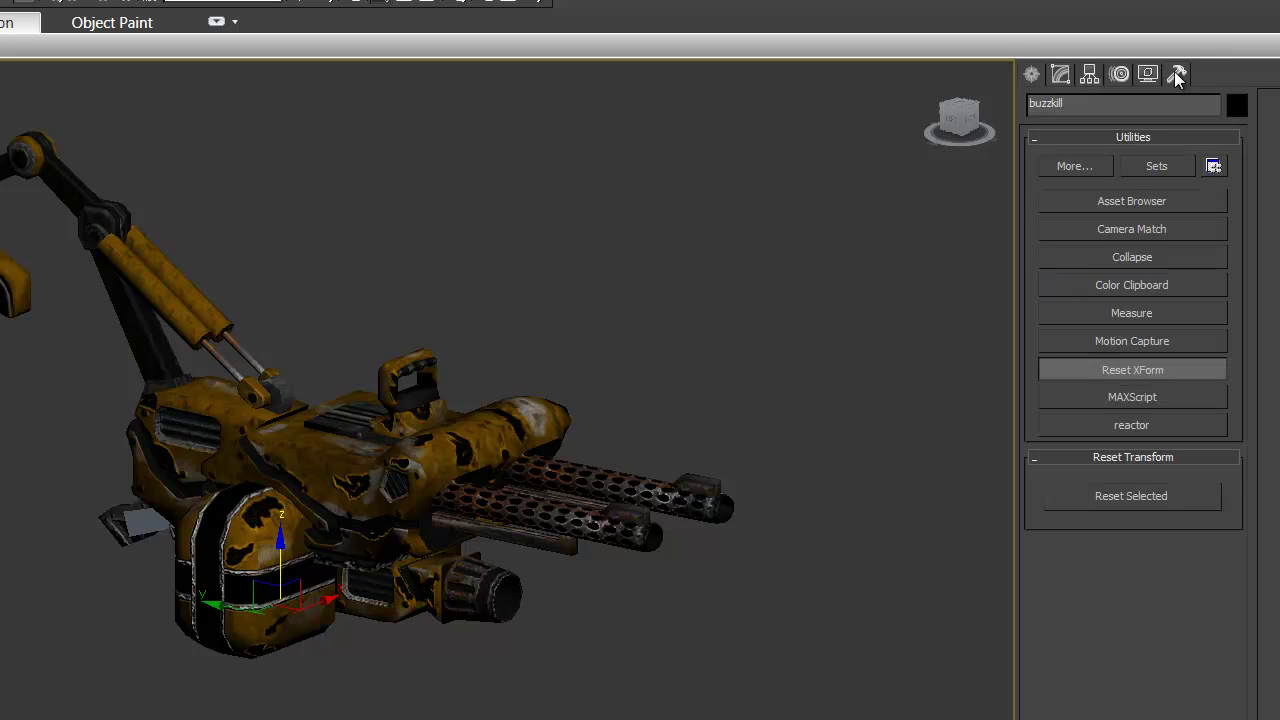
left_click(1133, 369)
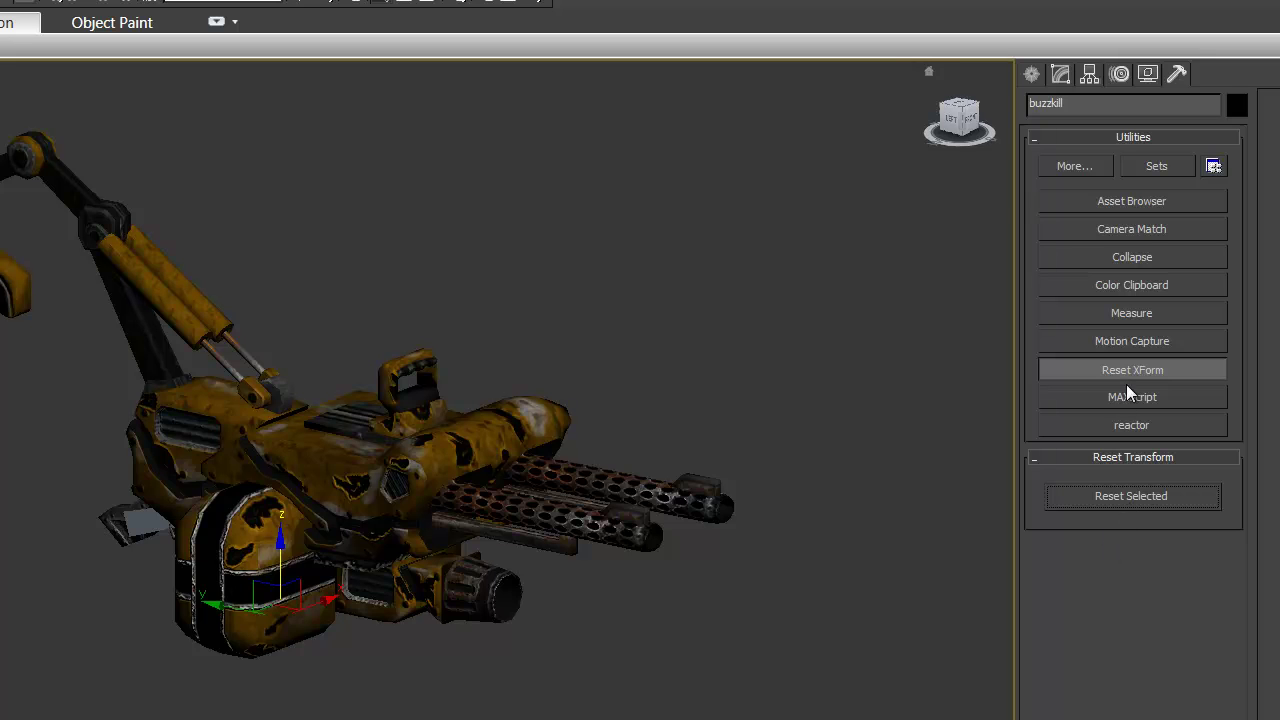
left_click(1033, 74)
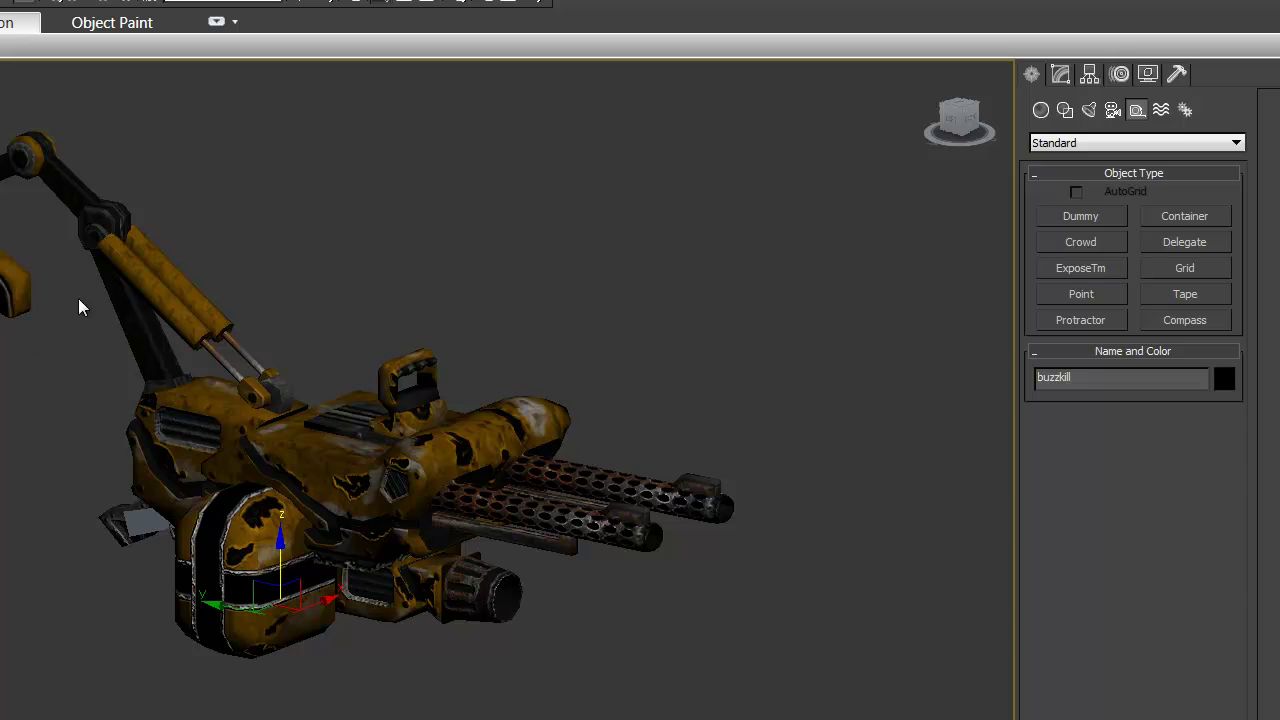
middle_click_drag(78, 298, 63, 343)
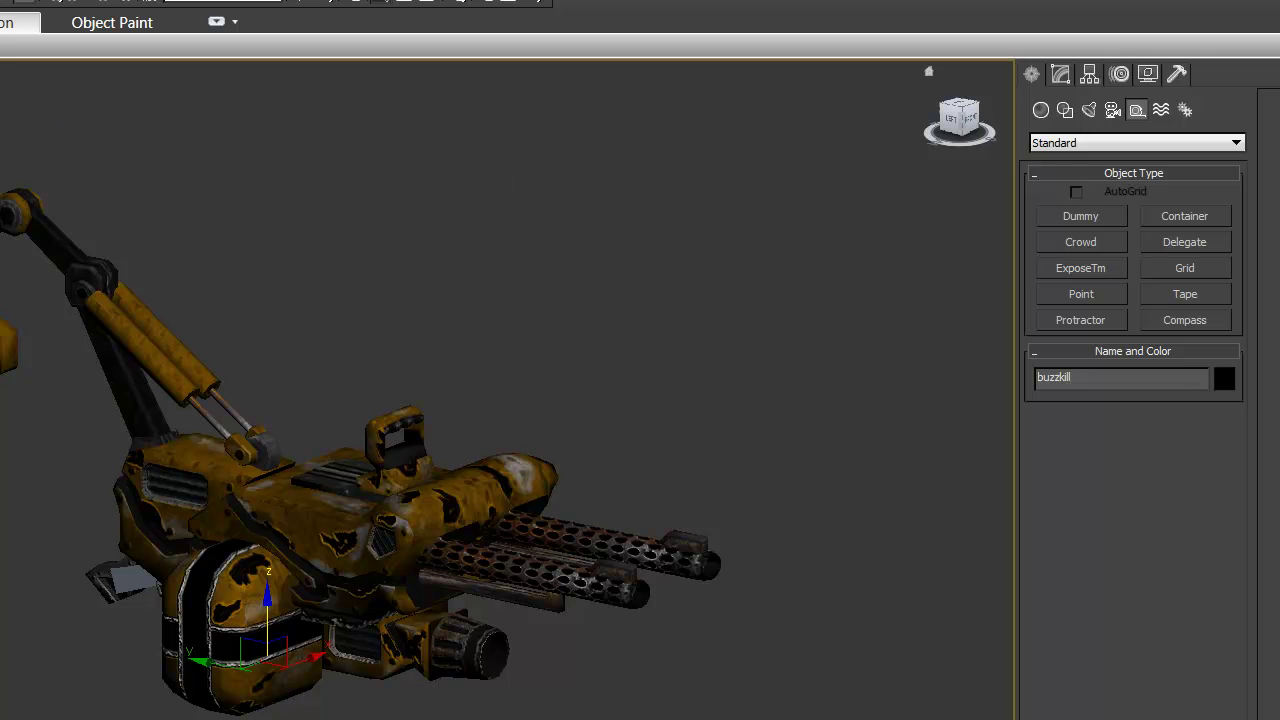
Step: Show the buzzkill gun's Skin modifier in the Modify panel and snap to the Left view
left_click(1061, 74)
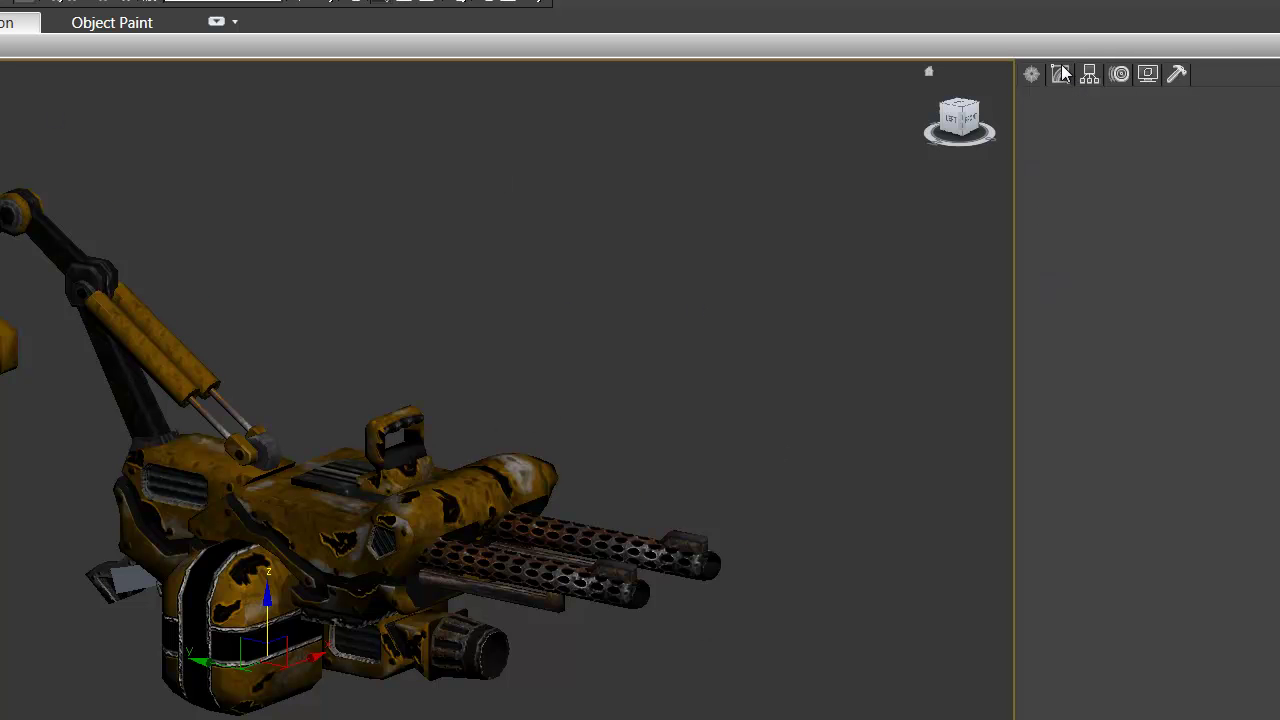
middle_click_drag(740, 541, 769, 530, "alt")
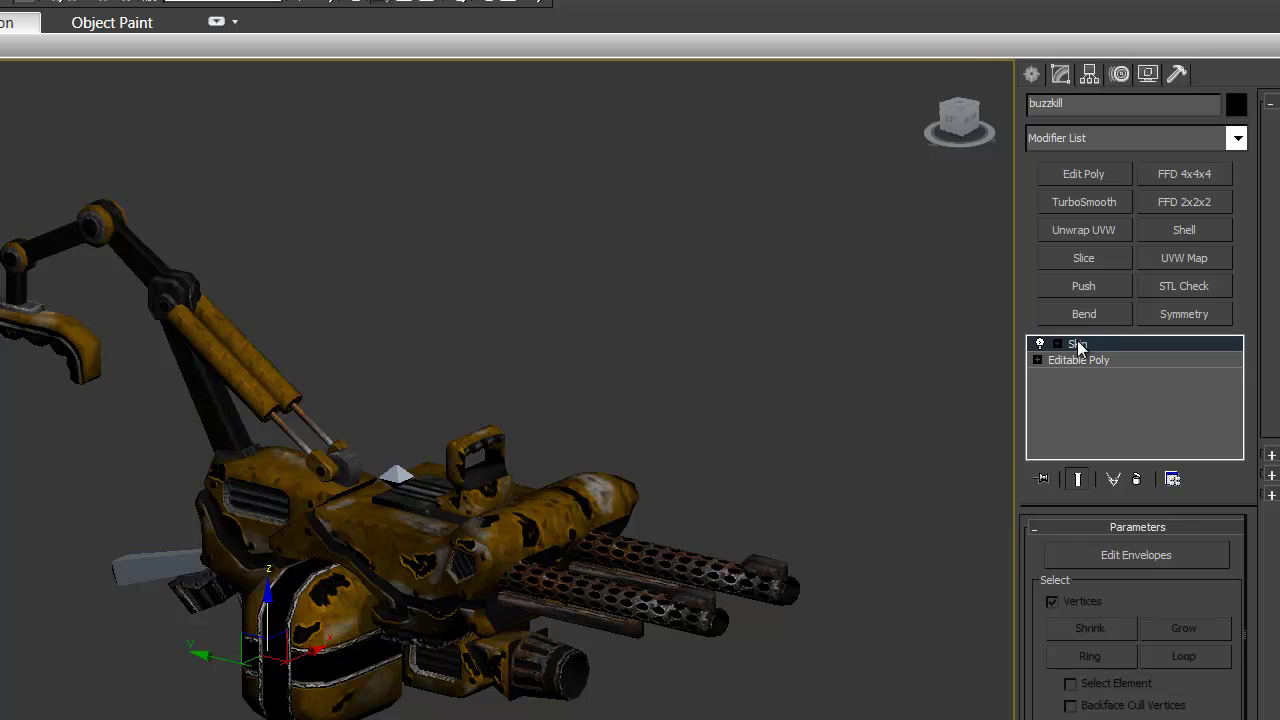
right_click(1078, 347)
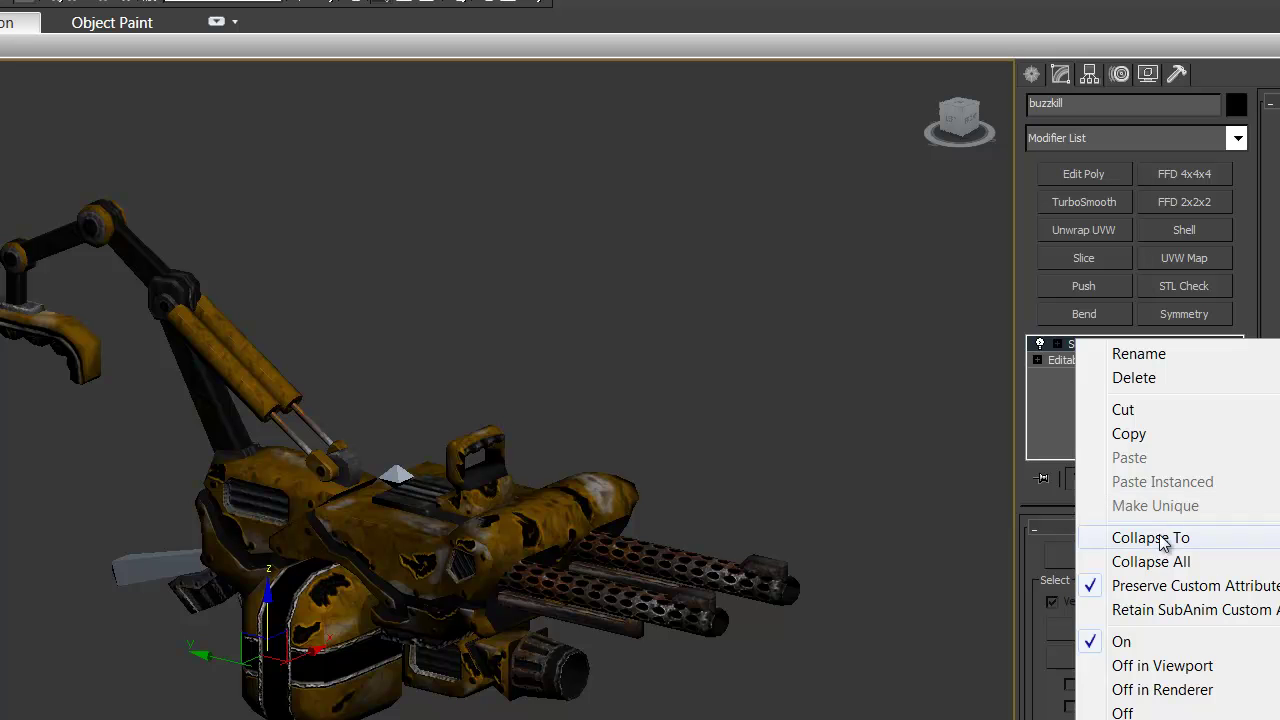
left_click(1062, 408)
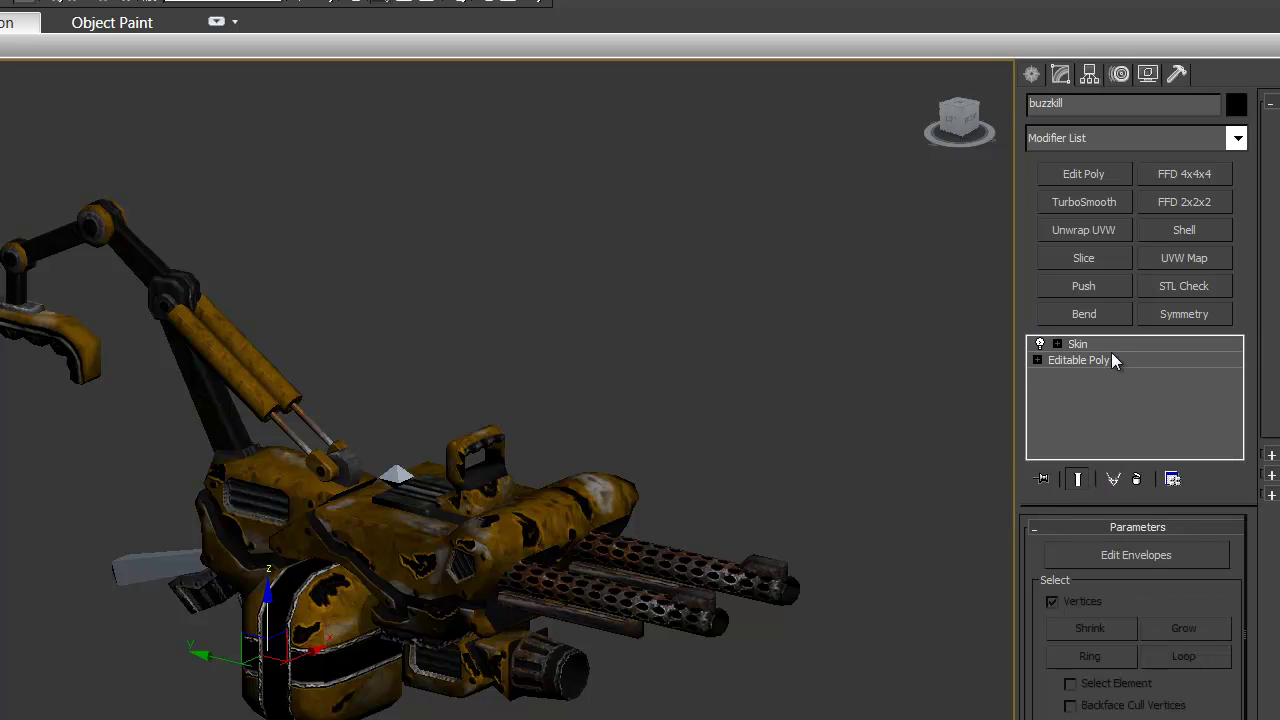
middle_click_drag(795, 411, 820, 395, "alt")
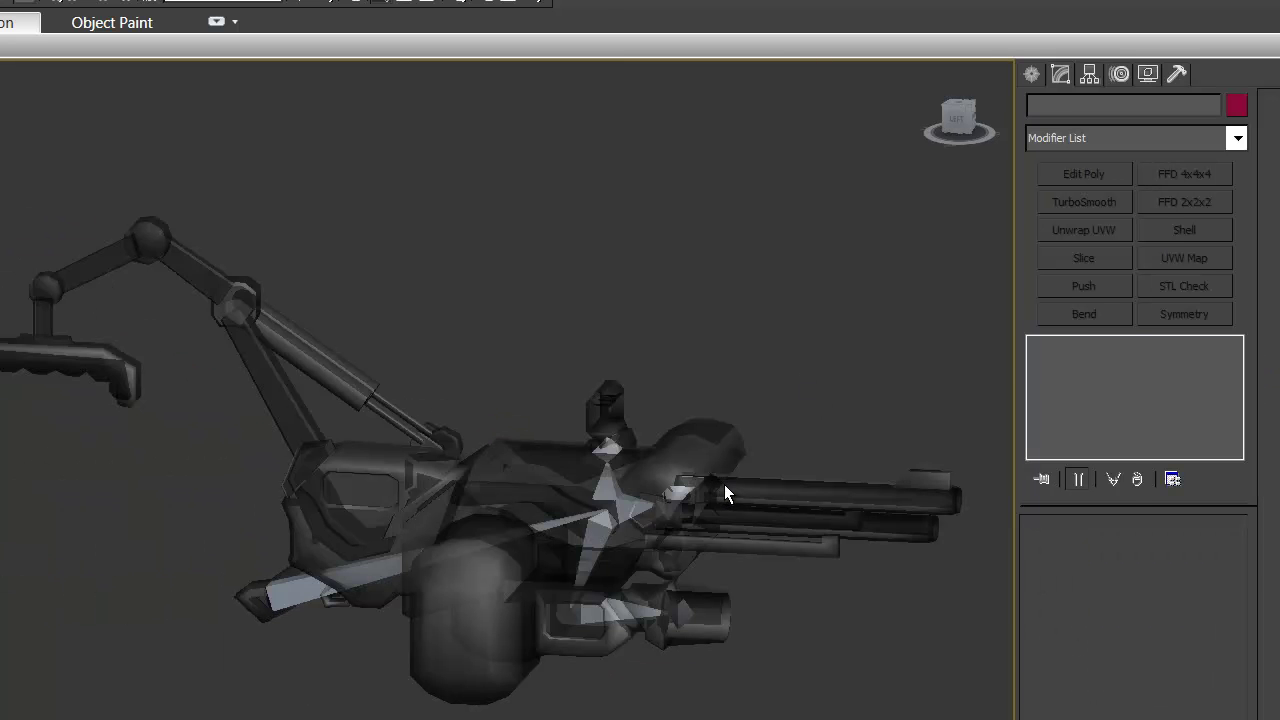
left_click(513, 496)
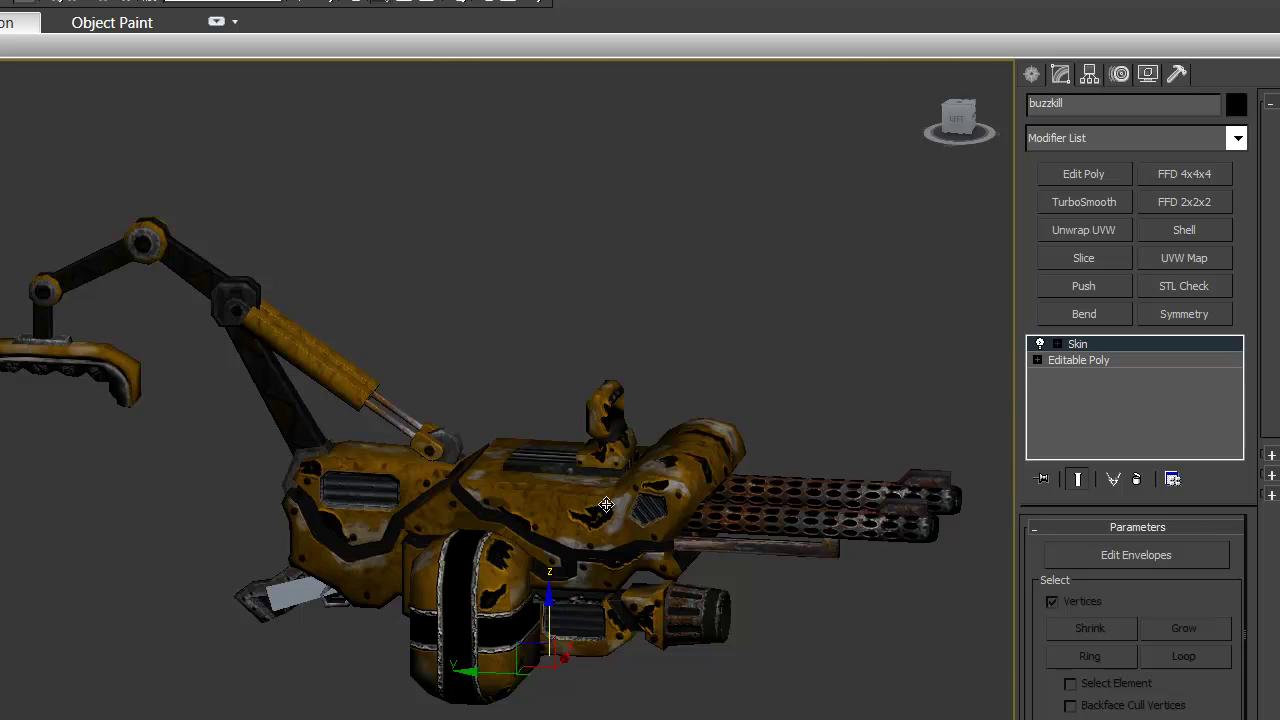
middle_click_drag(606, 505, 640, 480, "alt")
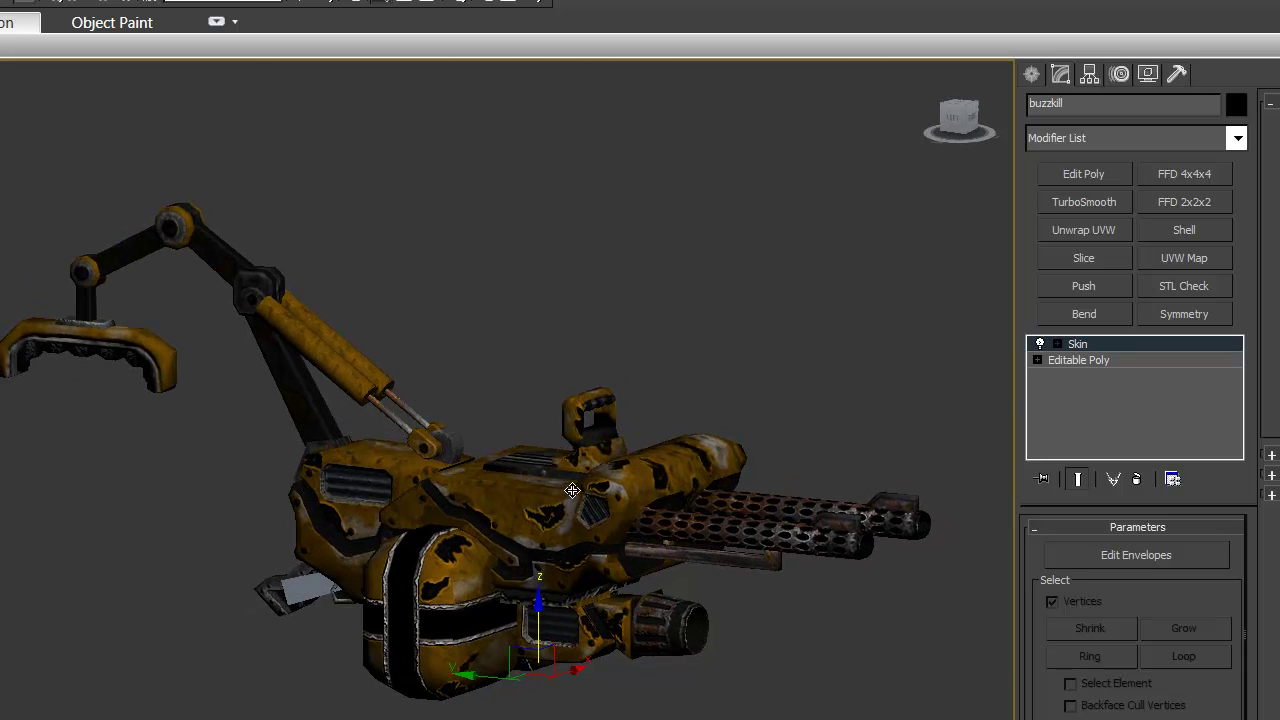
left_click(951, 128)
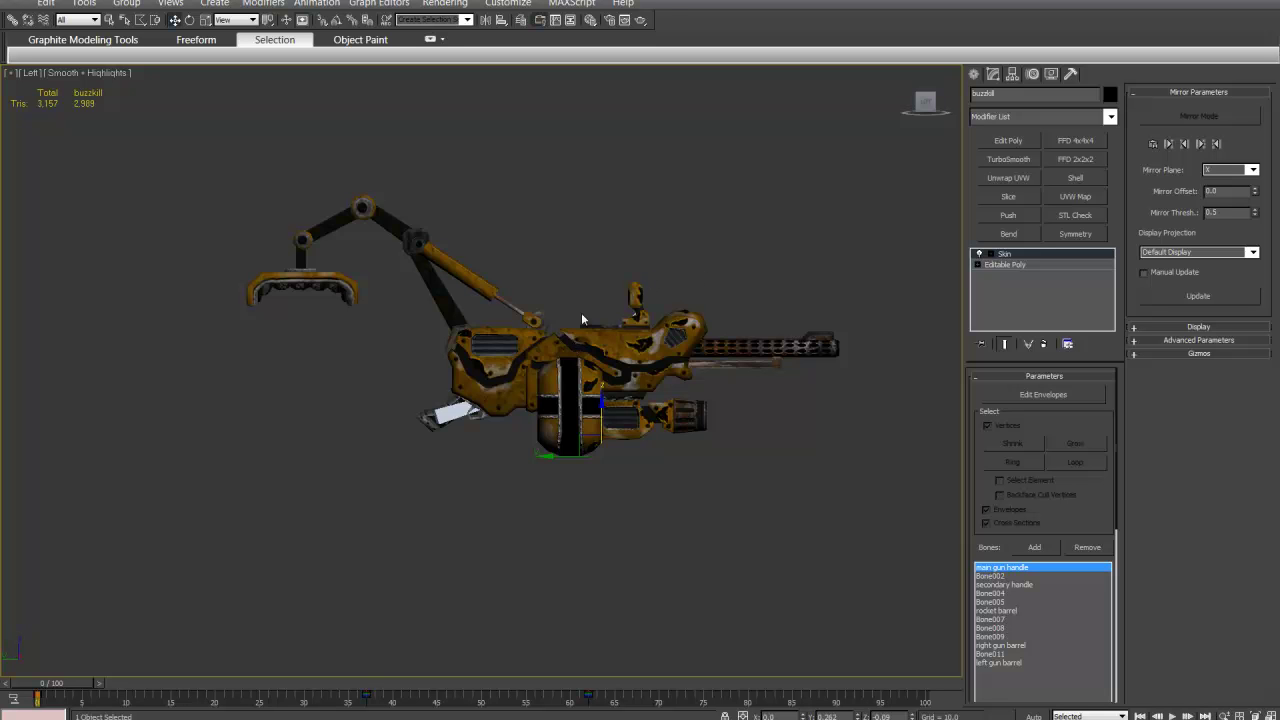
Step: List the Bones, Biped and Ring Array systems under the Create panel's Systems category
middle_click_drag(581, 316, 609, 385, "alt")
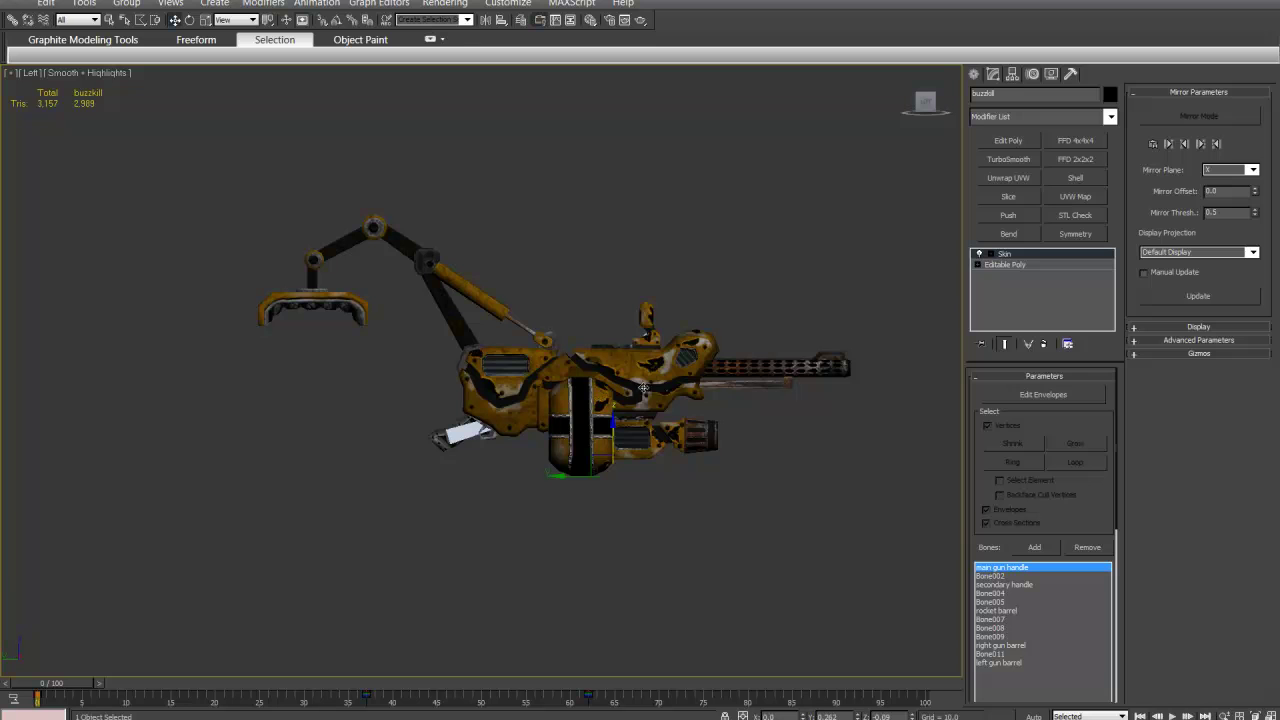
left_click(975, 77)
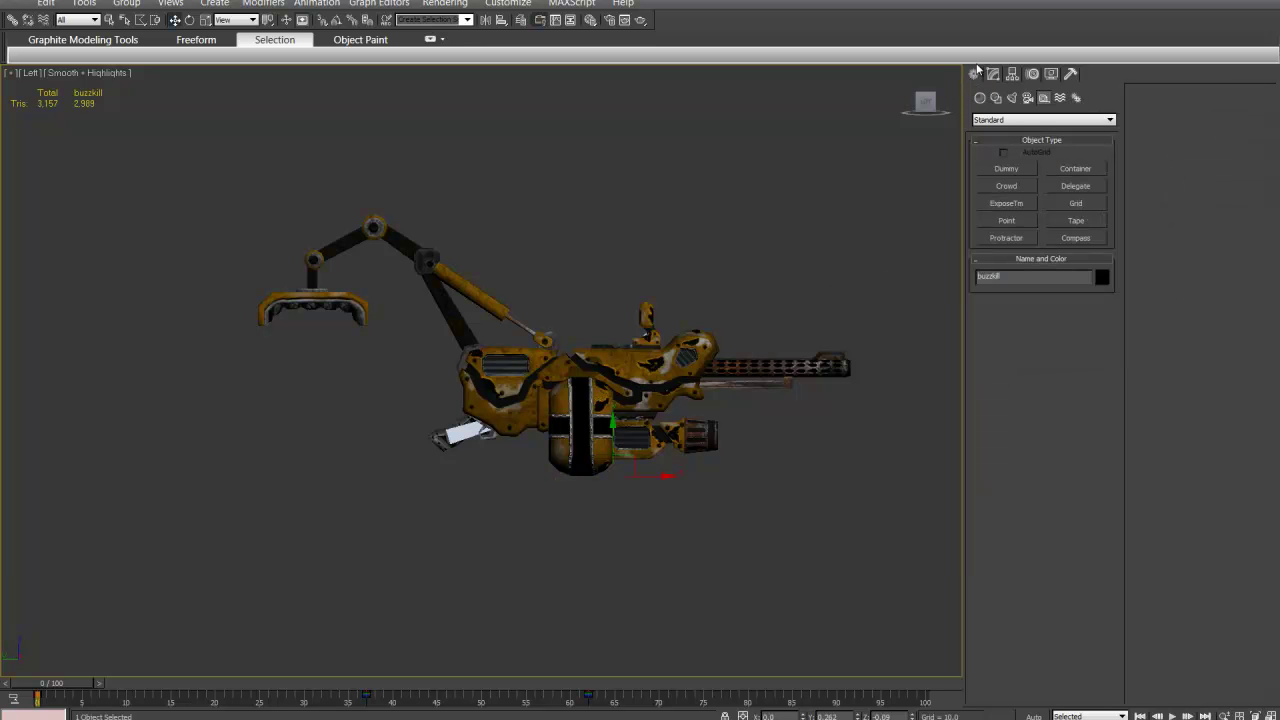
left_click(1076, 98)
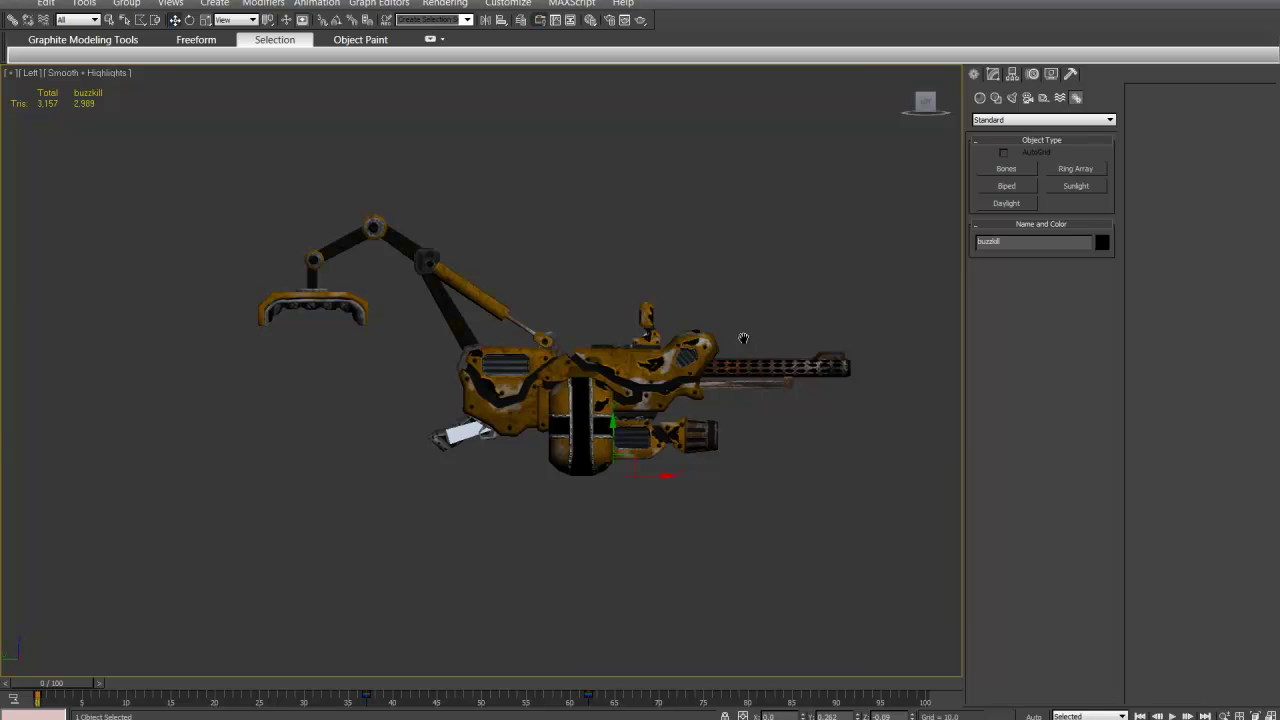
middle_click_drag(743, 338, 673, 347)
Step: Toggle See-Through with Alt+X and select the main gun handle bone inside the grip
key("alt+x")
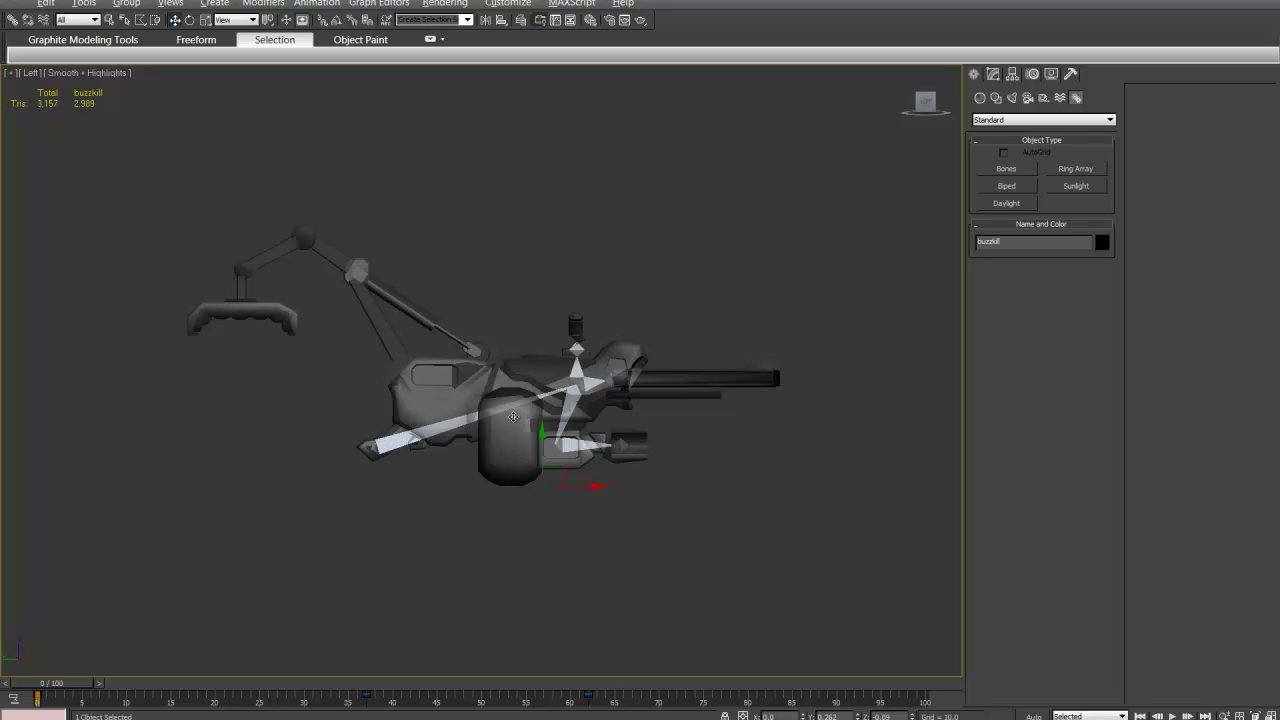
left_click_drag(385, 447, 364, 453)
left_click(386, 444)
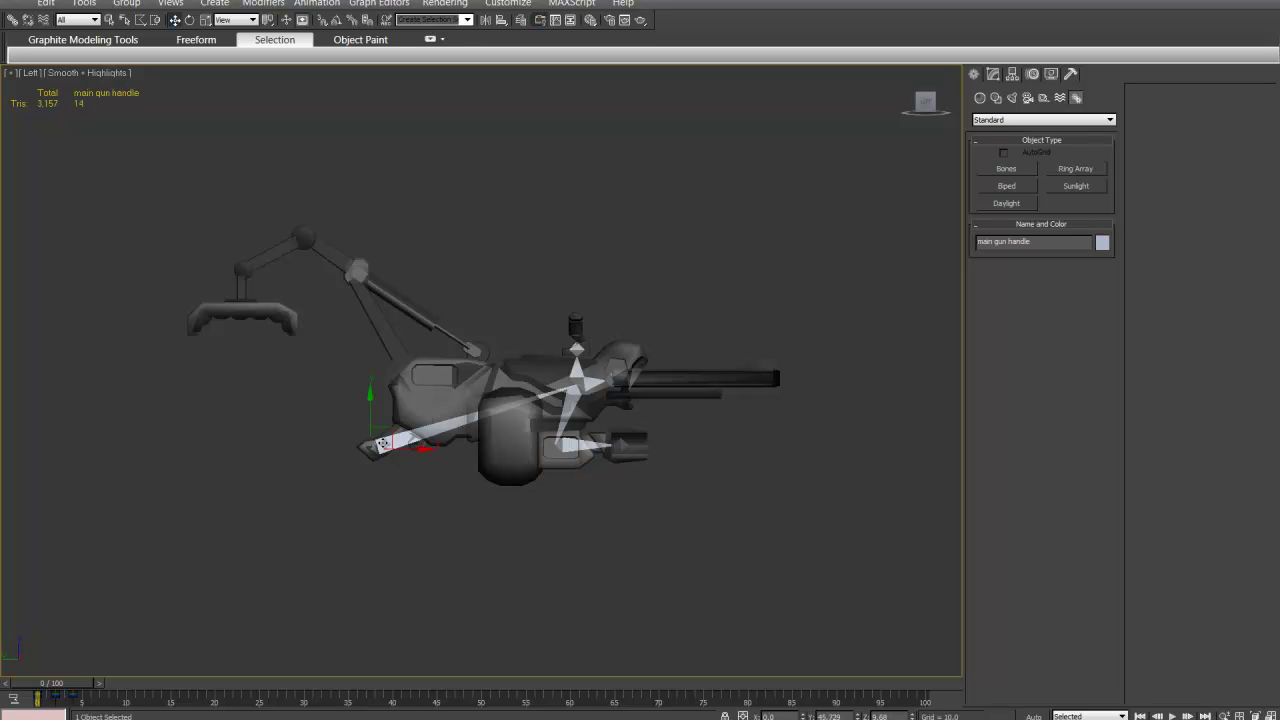
mouse_move(427, 450)
middle_mouse_down()
mouse_move(411, 449)
mouse_move(428, 447)
middle_mouse_up()
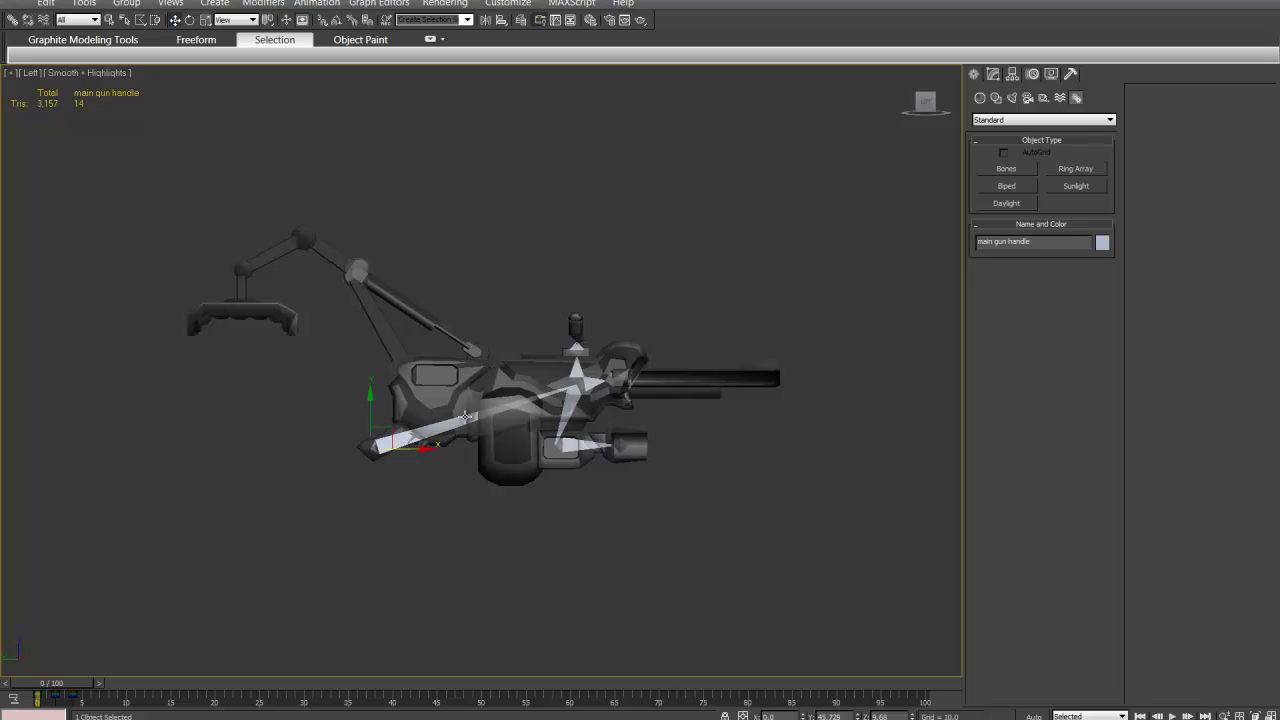
scroll(568, 311, "up", 6)
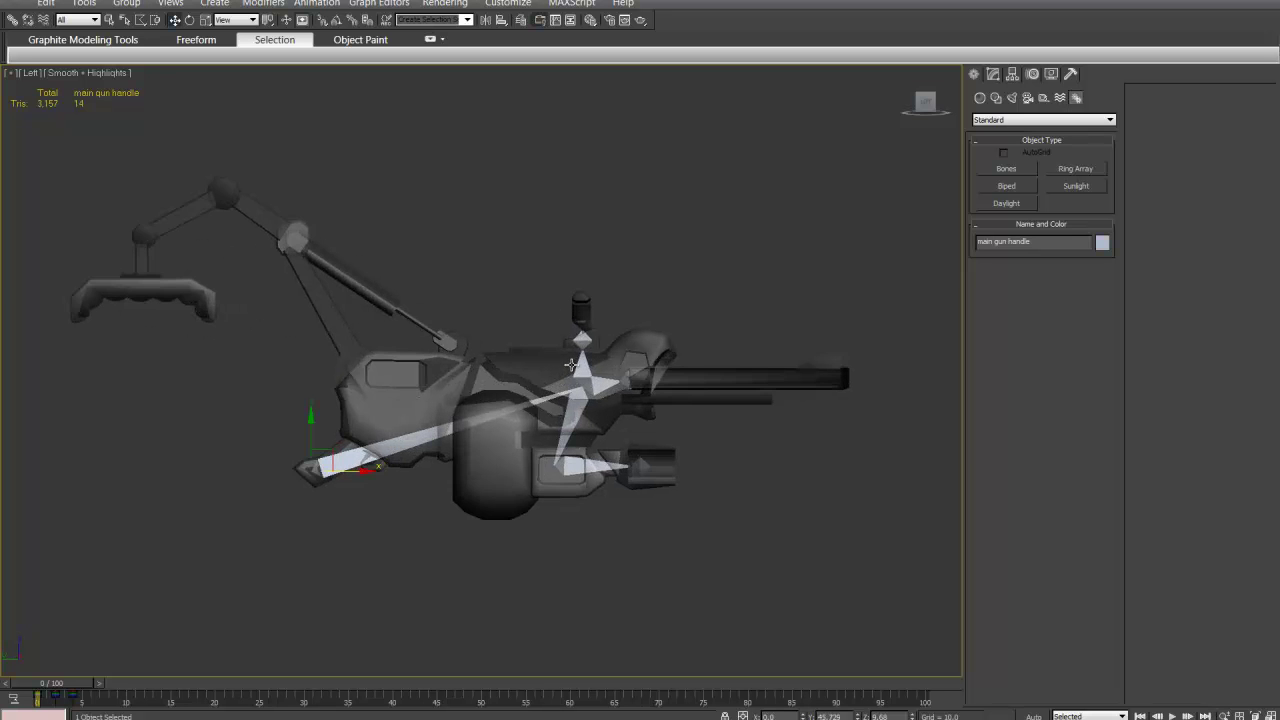
middle_click_drag(569, 263, 576, 298, "alt")
middle_click_drag(736, 304, 745, 110)
Step: Orbit around the see-through gun to inspect the bone chain and main gun handle bone
left_click(926, 107)
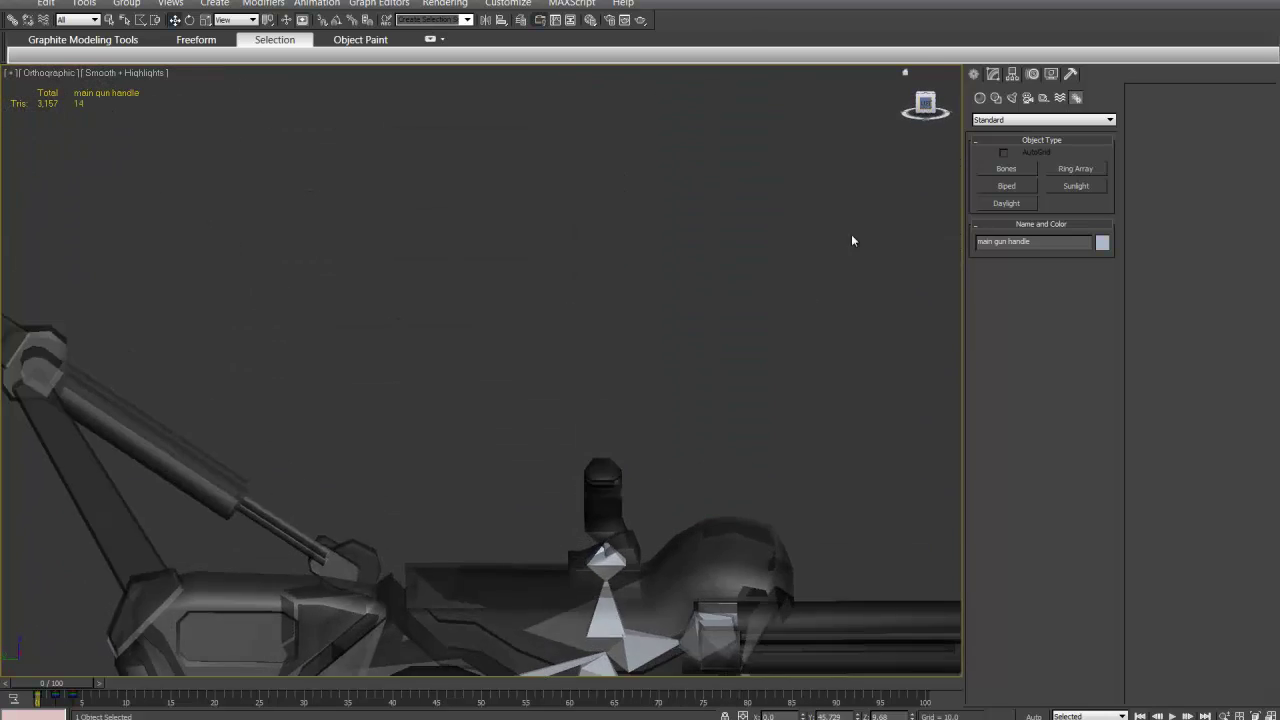
middle_click_drag(697, 411, 591, 457)
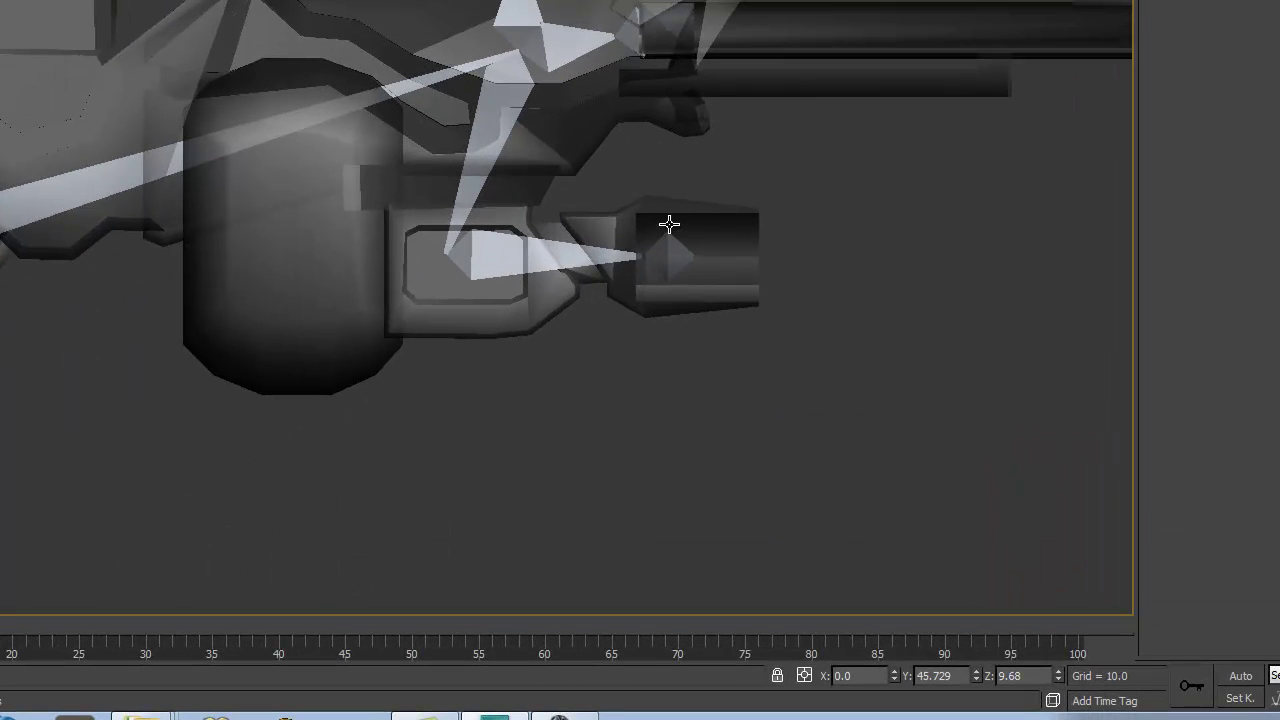
middle_click_drag(690, 283, 309, 278)
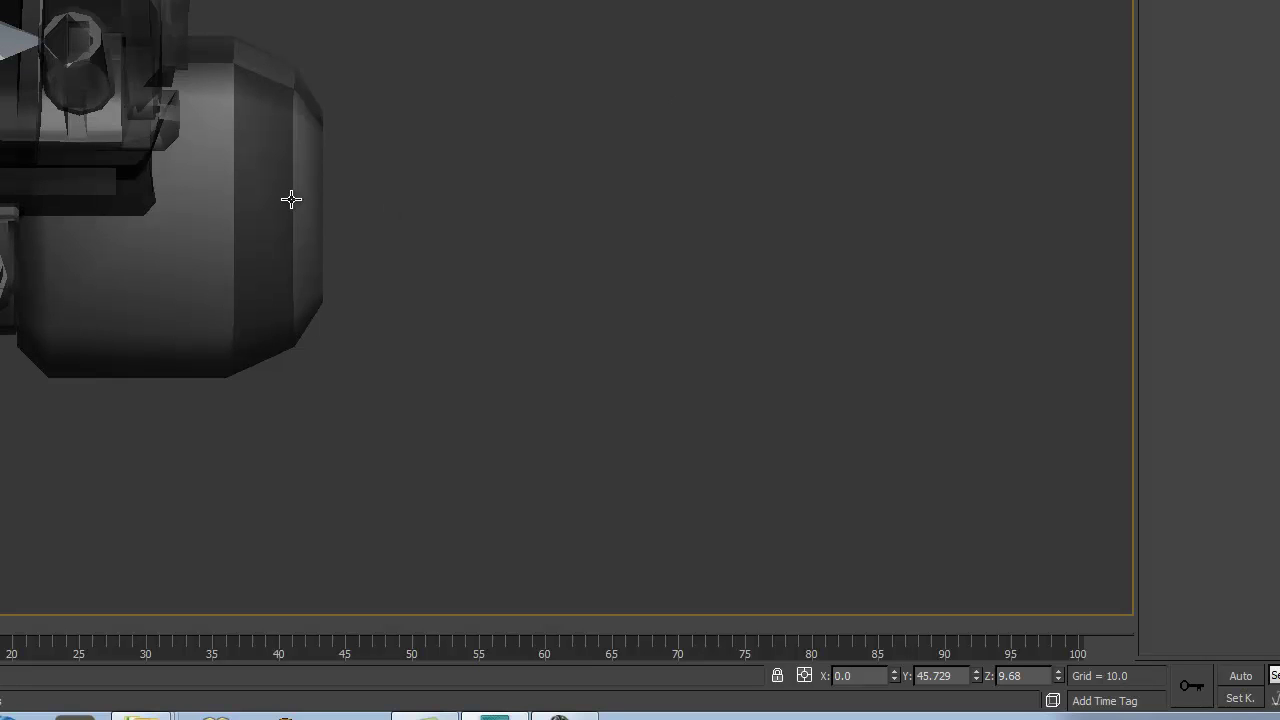
middle_click_drag(113, 342, 414, 286)
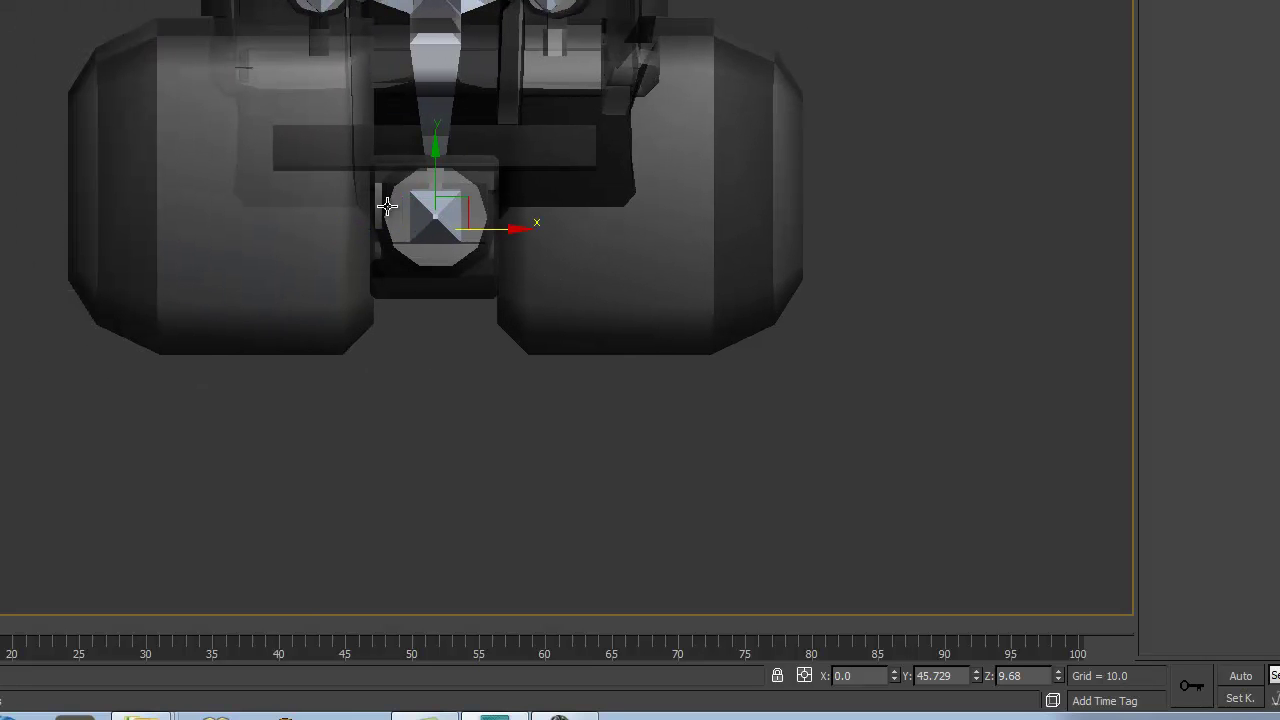
mouse_move(462, 211)
middle_mouse_down("alt")
mouse_move(500, 209)
mouse_move(460, 217)
middle_mouse_up("alt")
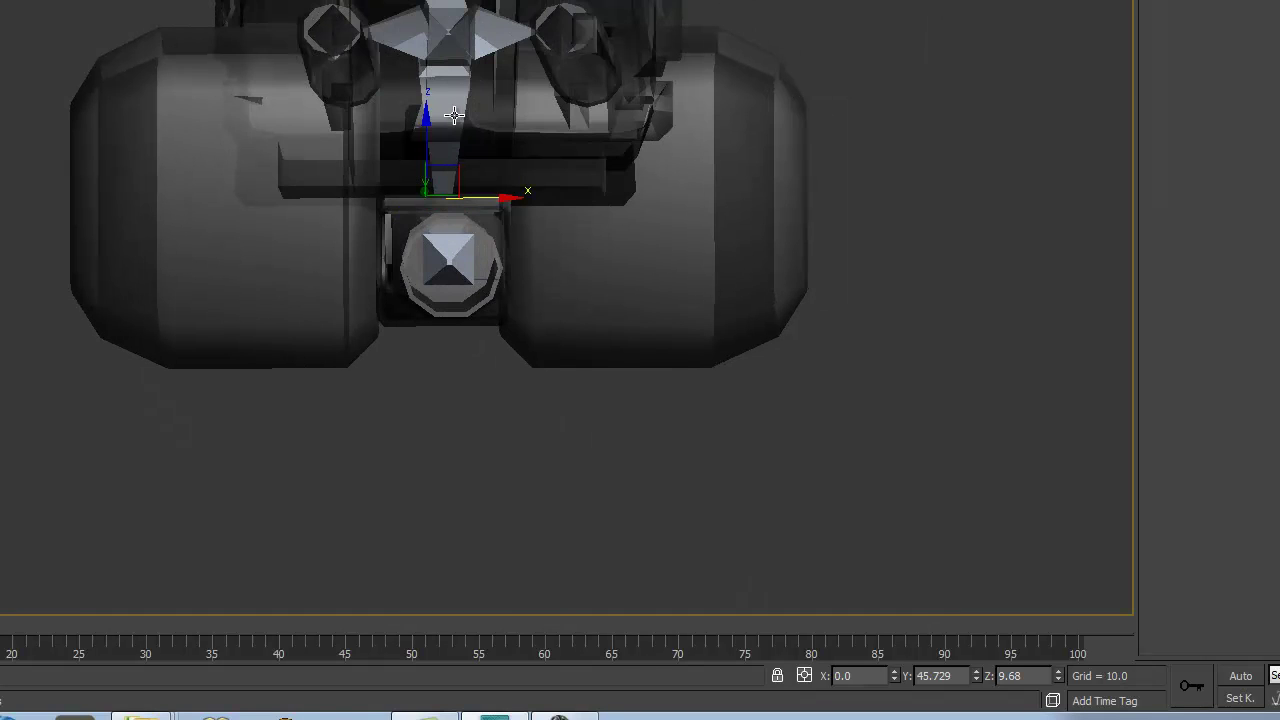
middle_click_drag(480, 110, 556, 121, "alt")
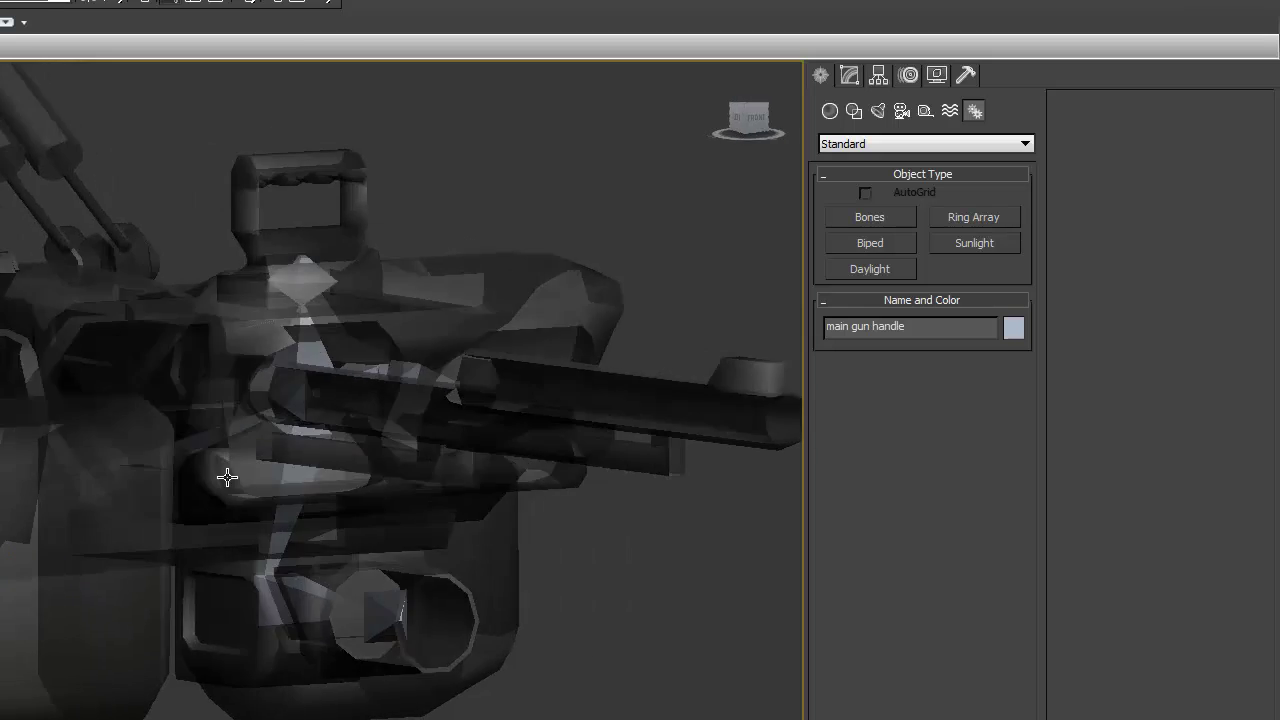
middle_click_drag(227, 478, 300, 465, "alt")
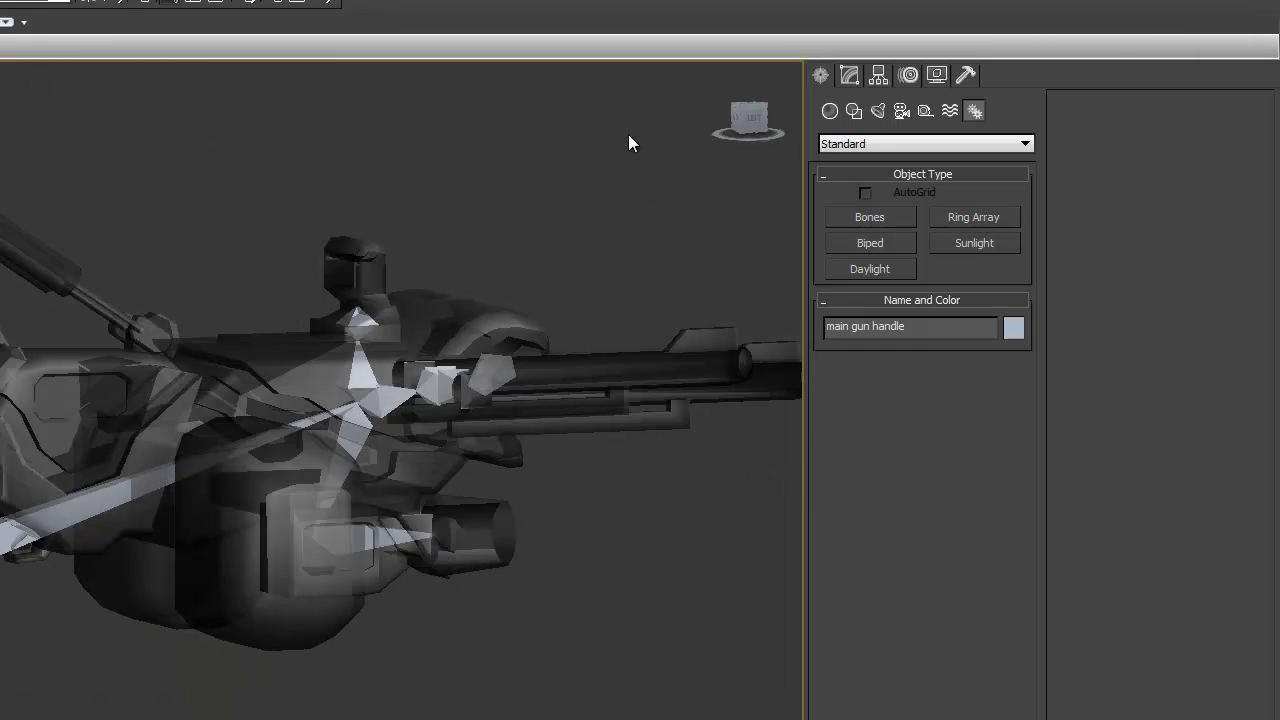
Step: Switch to the Left side view and select the buzzkill mesh in the Modify panel
left_click(748, 125)
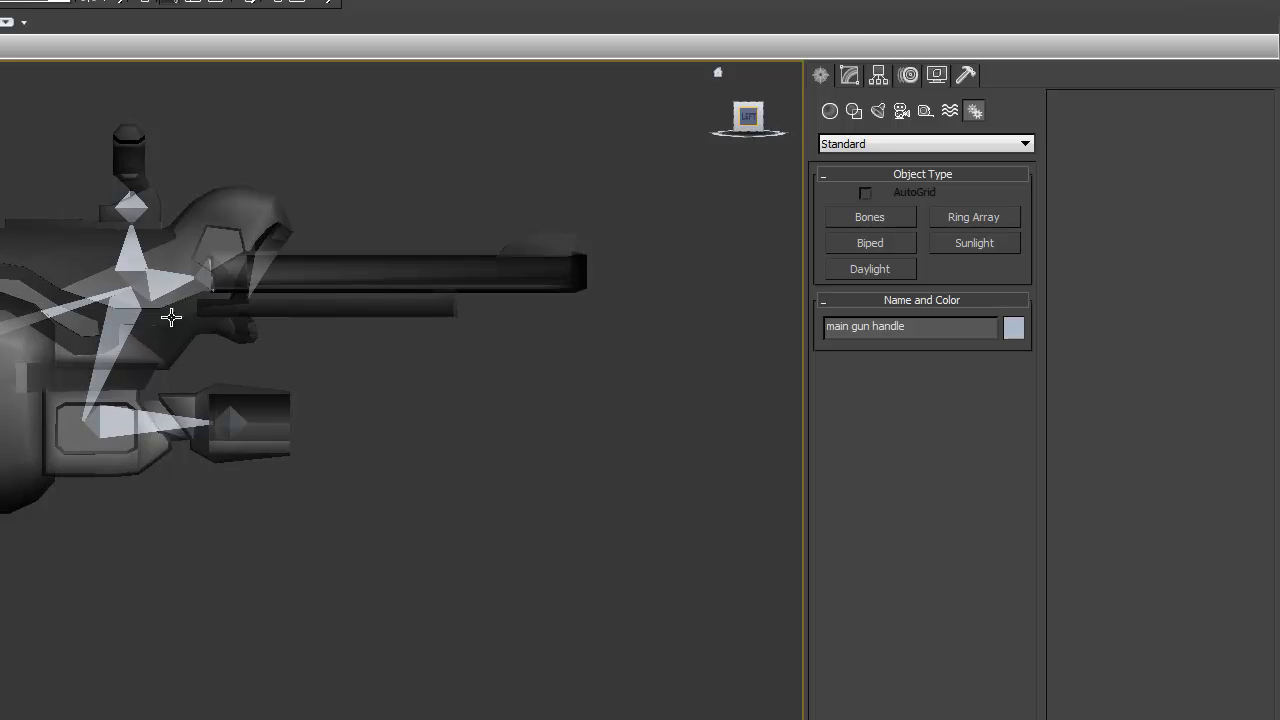
left_click(862, 77)
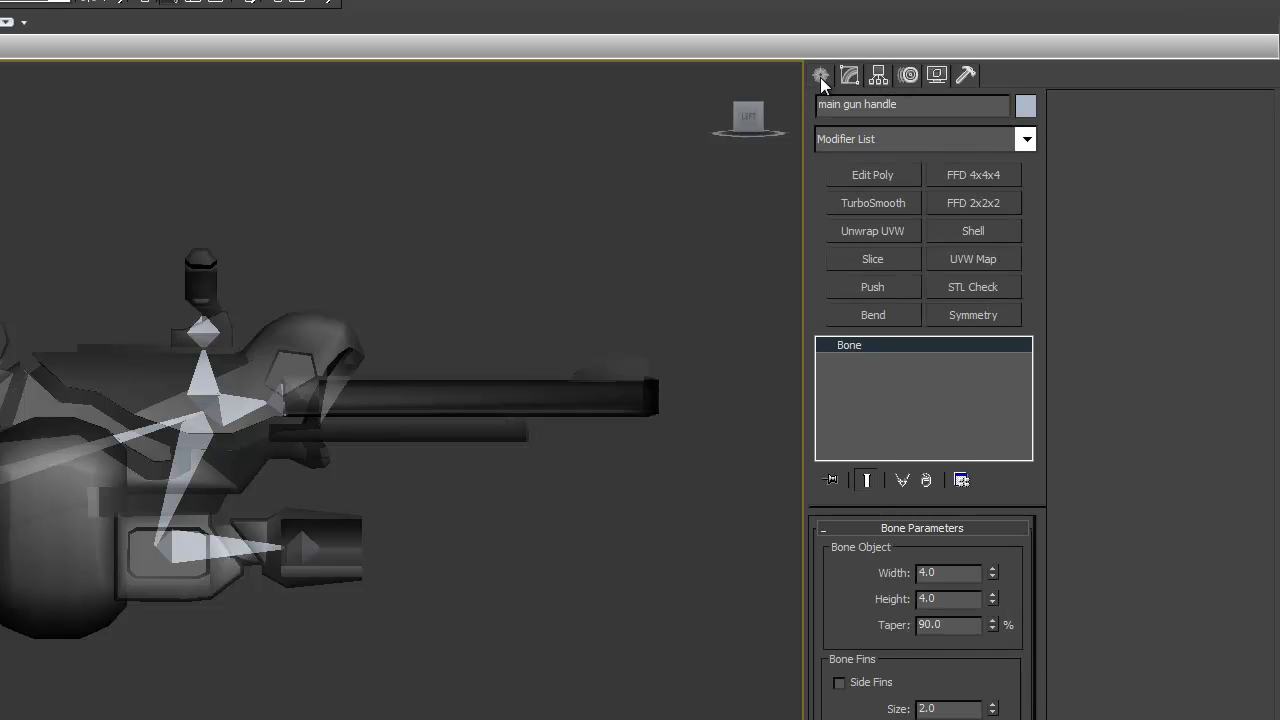
left_click(820, 75)
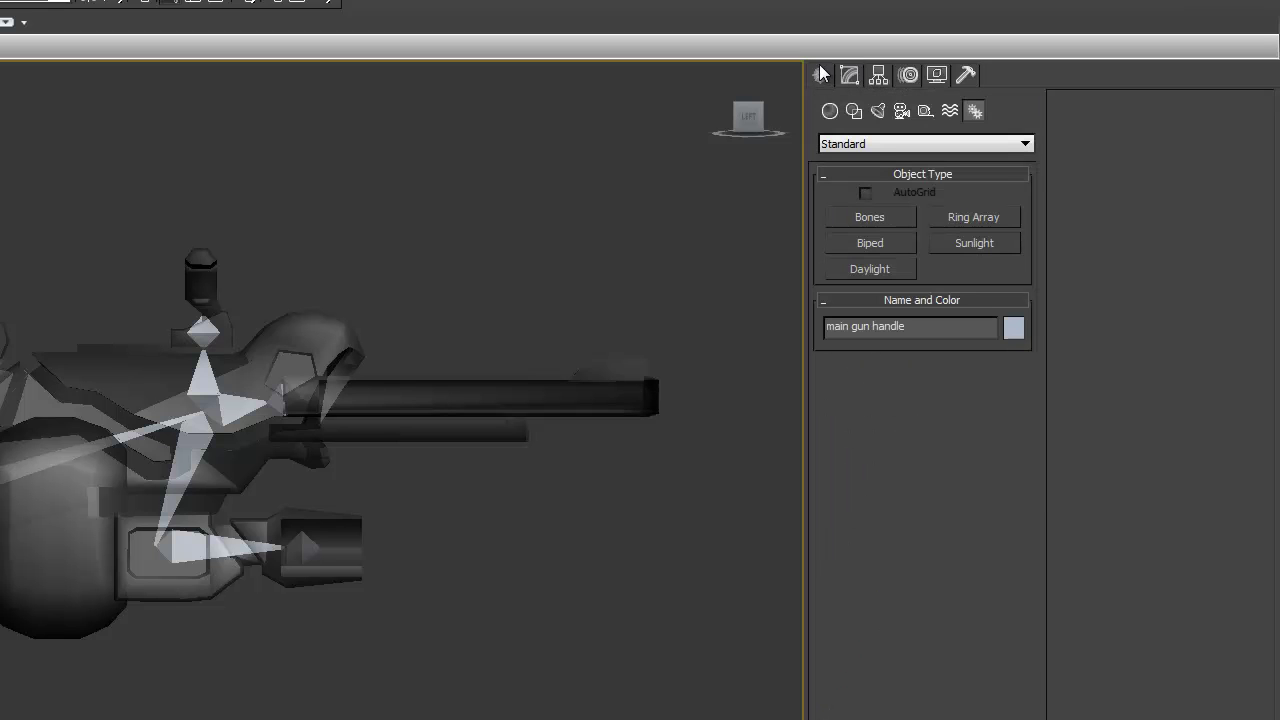
left_click(847, 75)
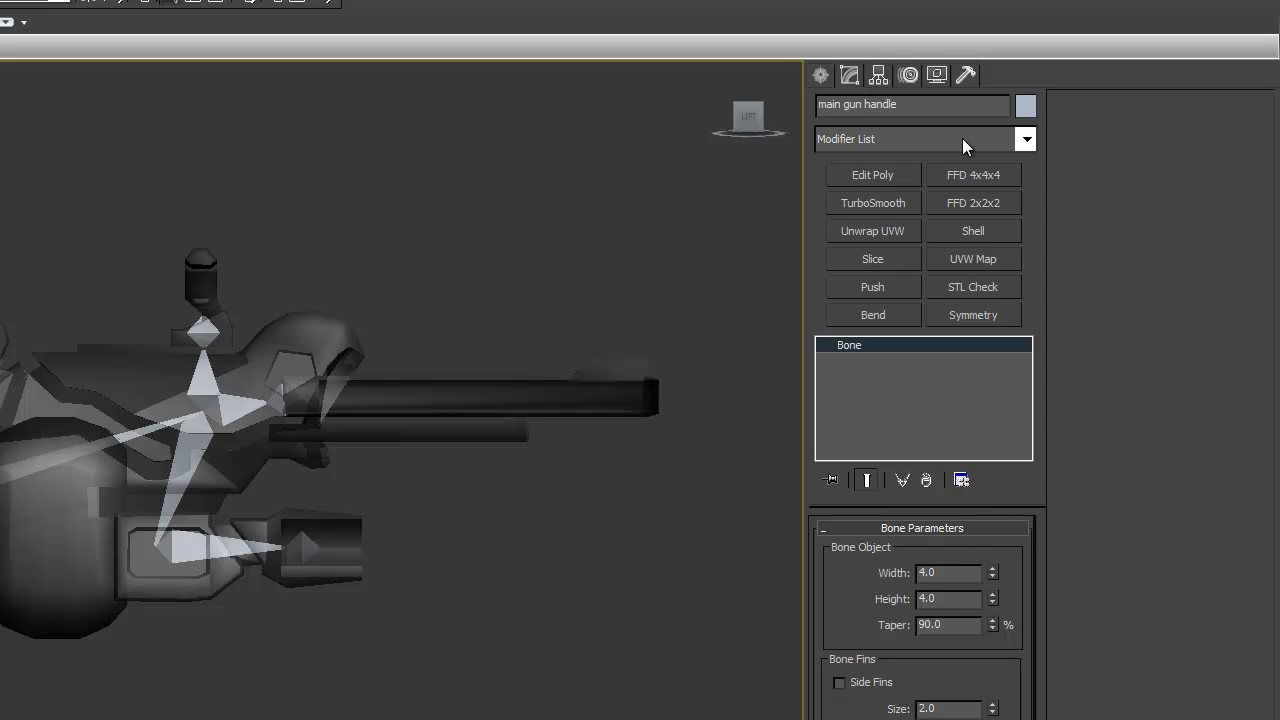
left_click(38, 349)
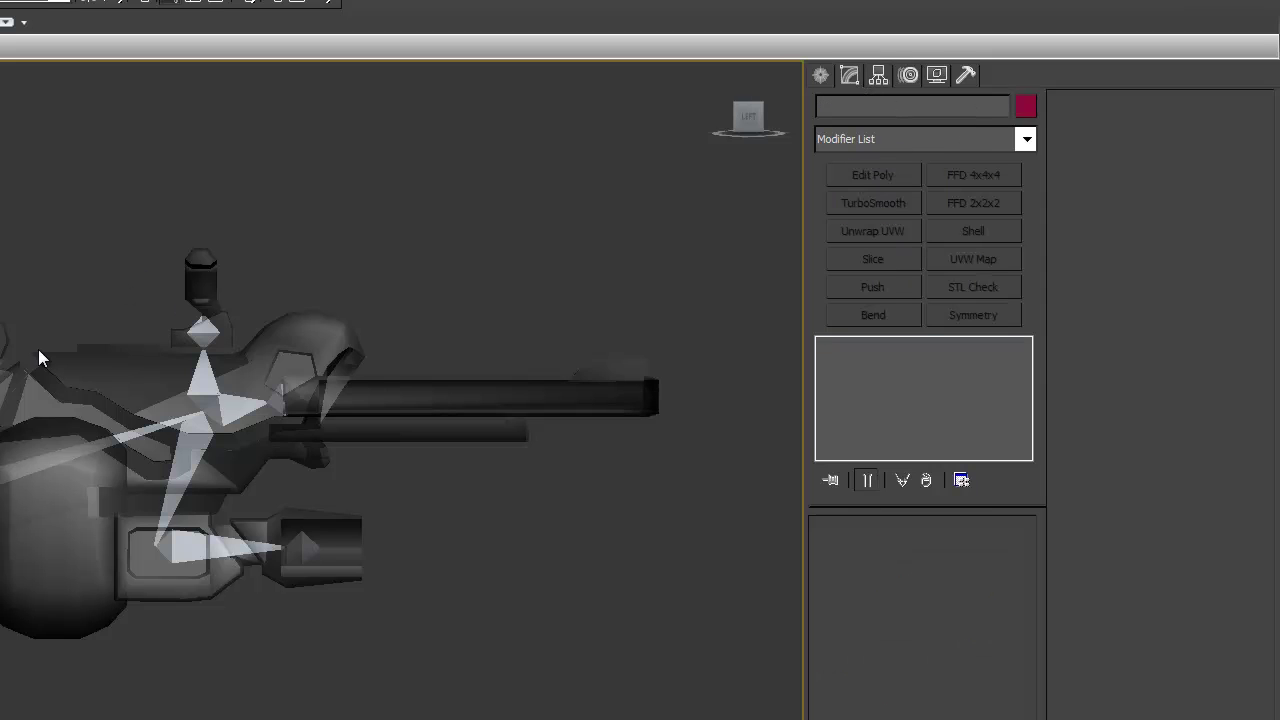
left_click(85, 372)
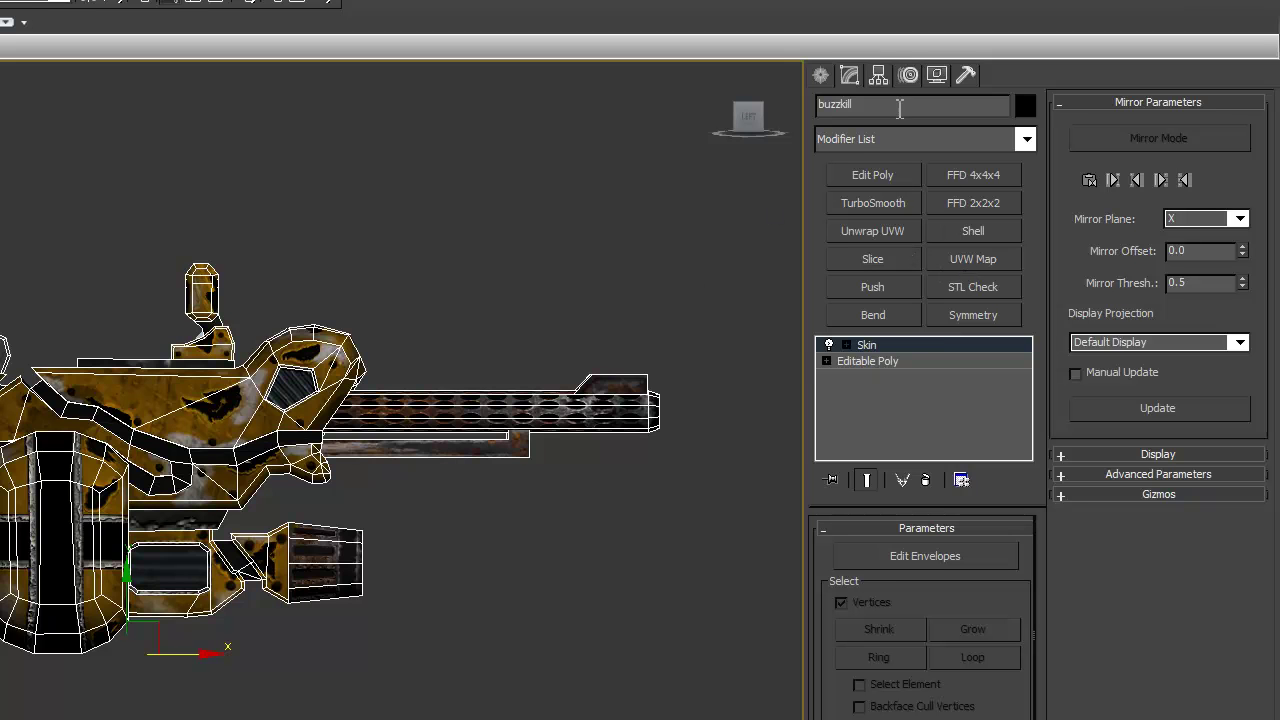
Step: Add a Skin modifier to the buzzkill mesh from the Modifier List
left_click(882, 140)
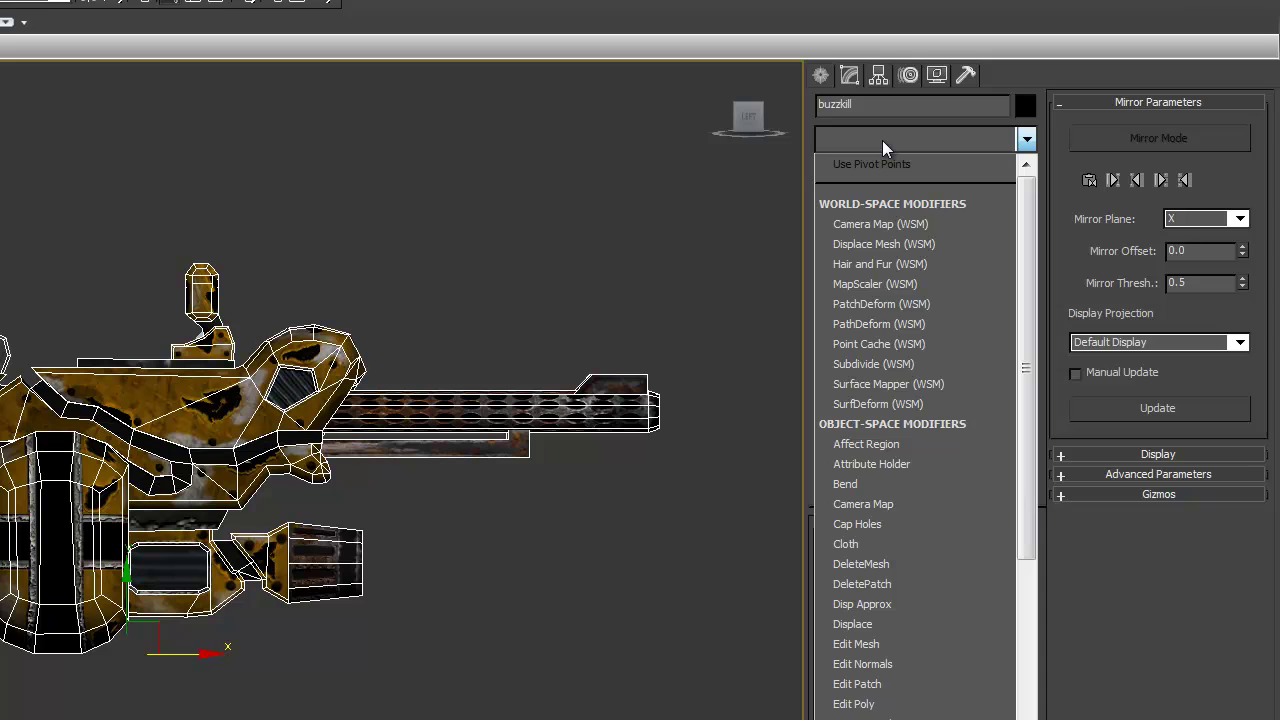
type("skin")
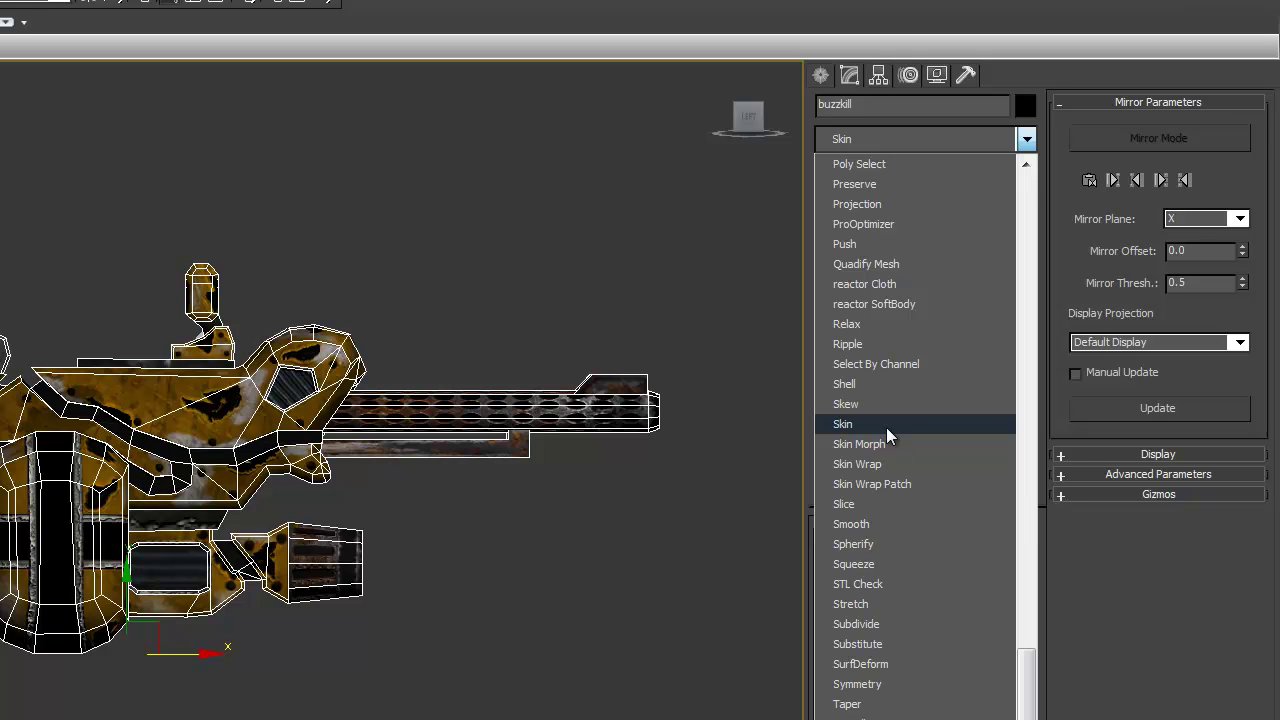
key("Return")
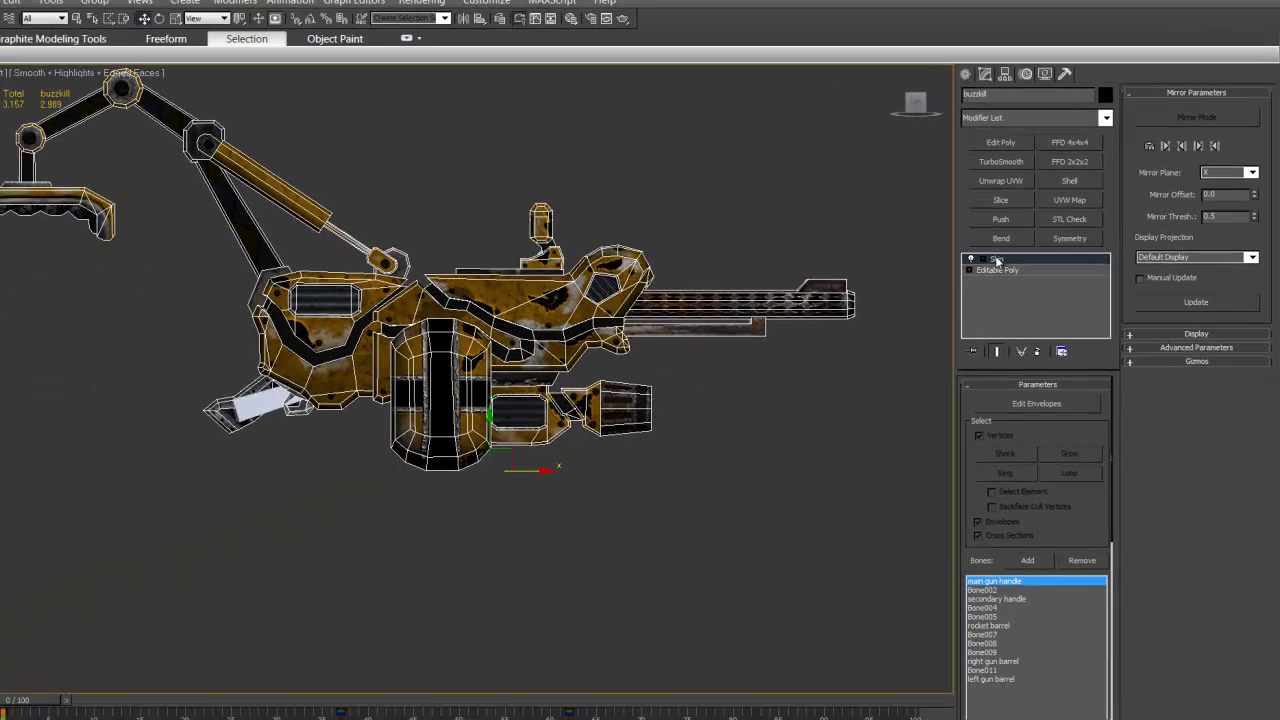
Step: Enter Skin envelope editing, pick the main gun handle bone, and frame the gun
left_click(868, 345)
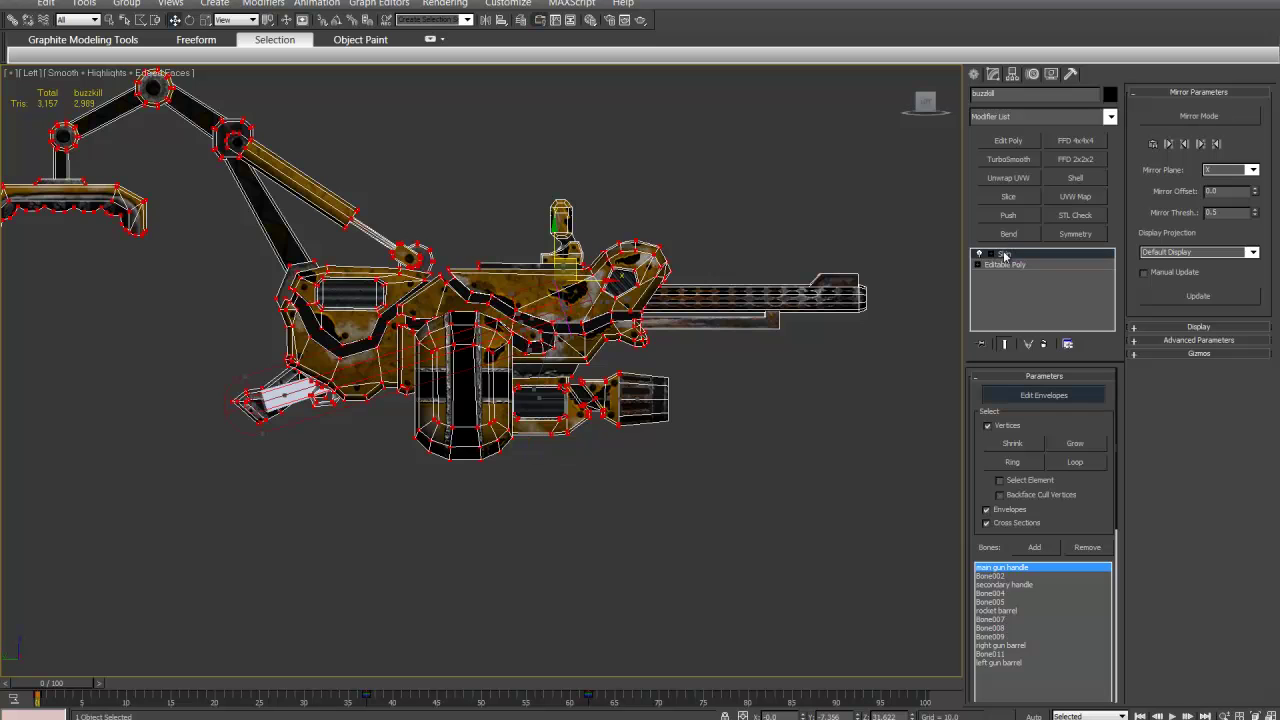
scroll(540, 345, "down", 4)
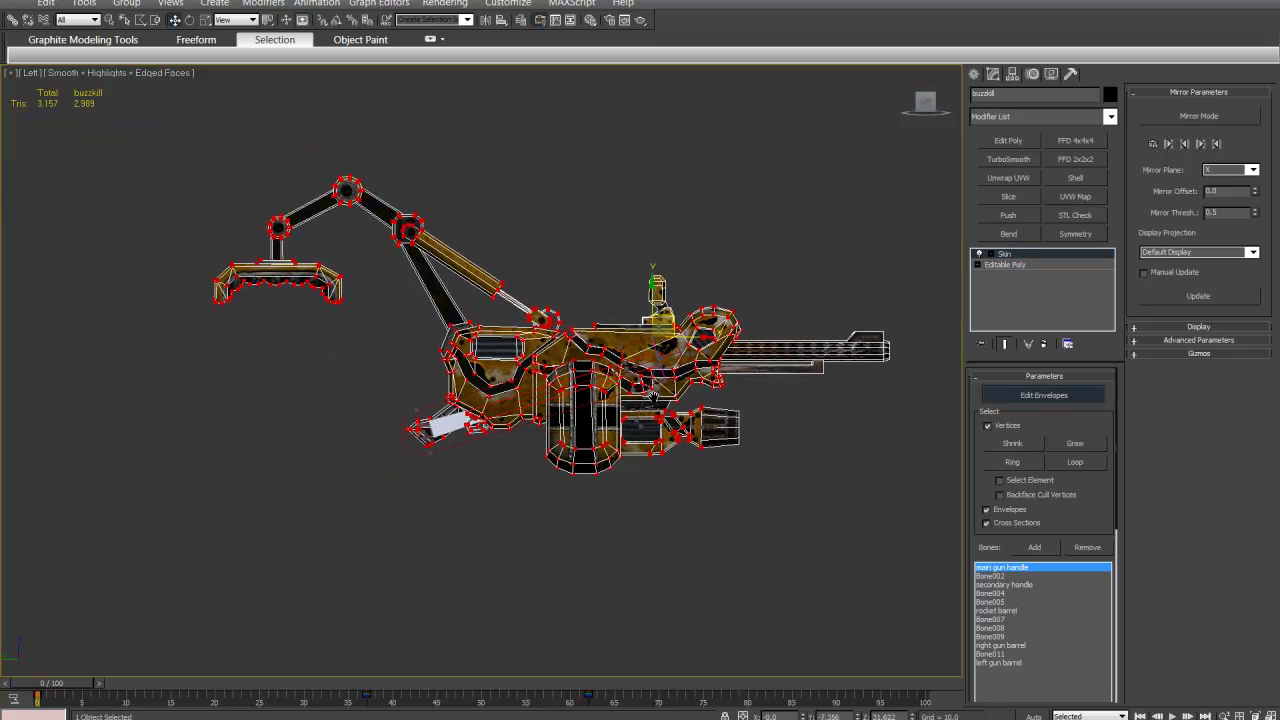
scroll(566, 418, "up", 3)
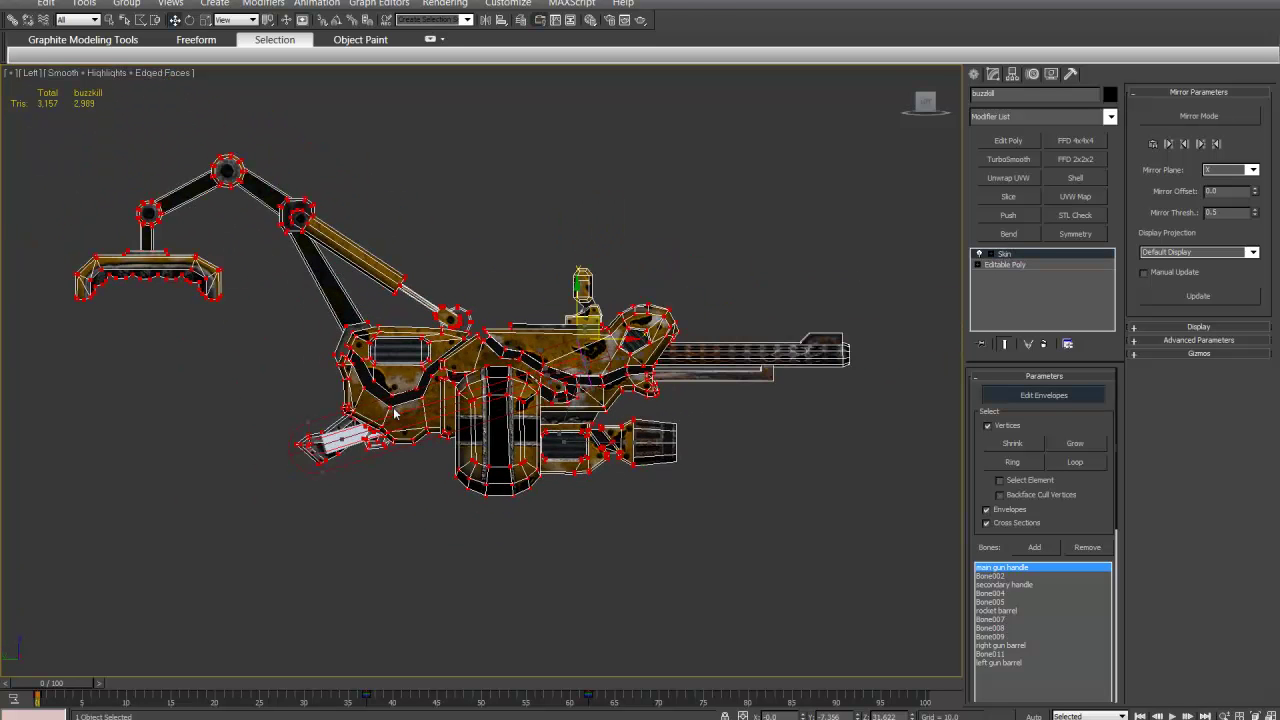
scroll(538, 430, "up", 3)
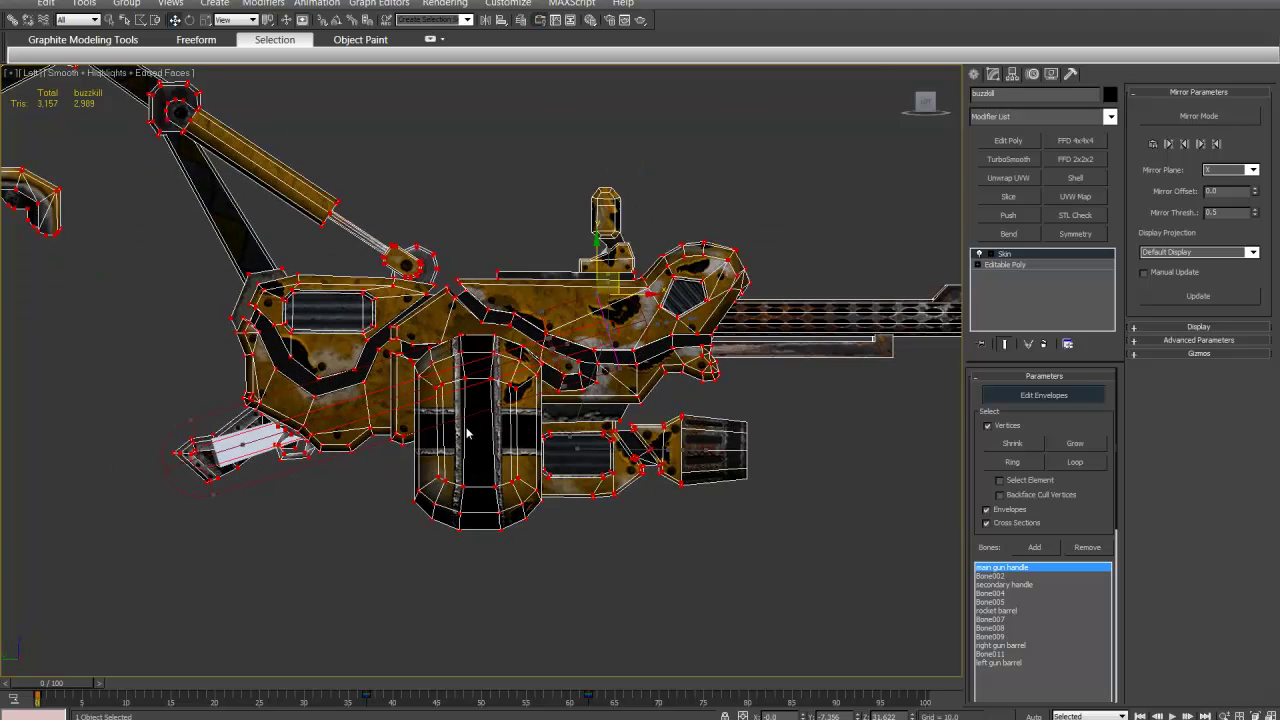
scroll(520, 425, "down", 1)
left_click(624, 312)
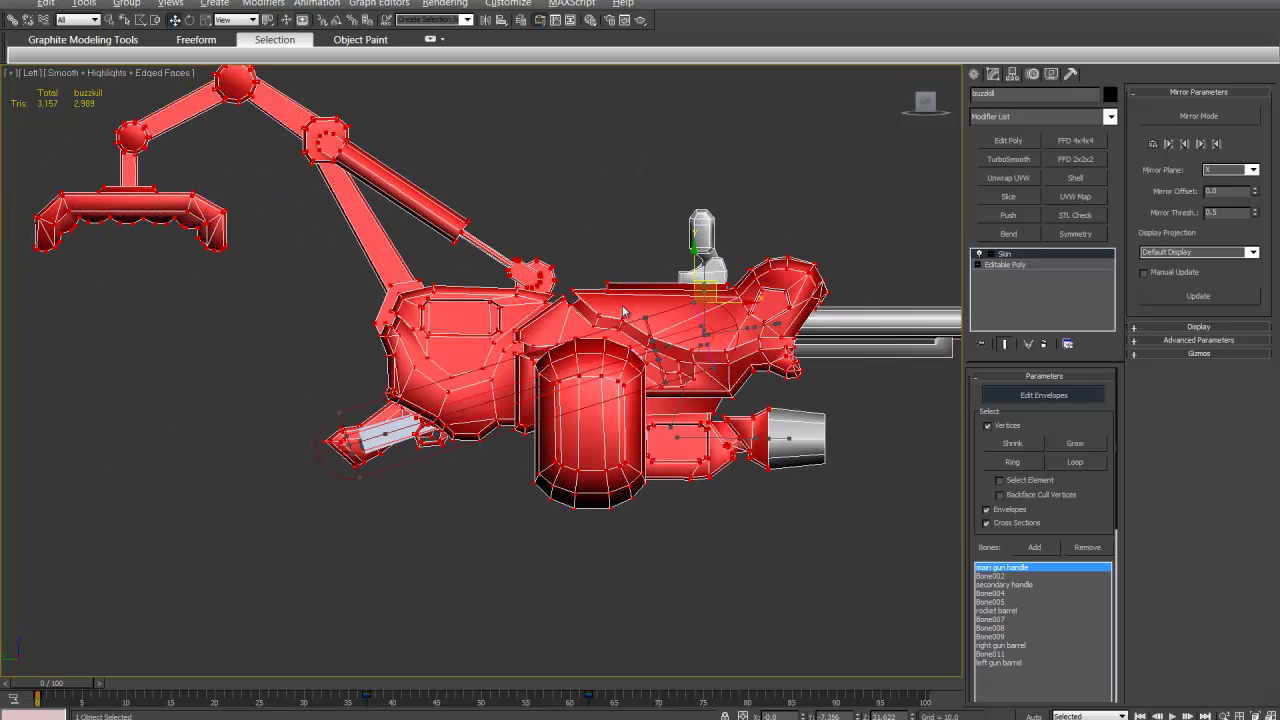
middle_click_drag(588, 379, 576, 369)
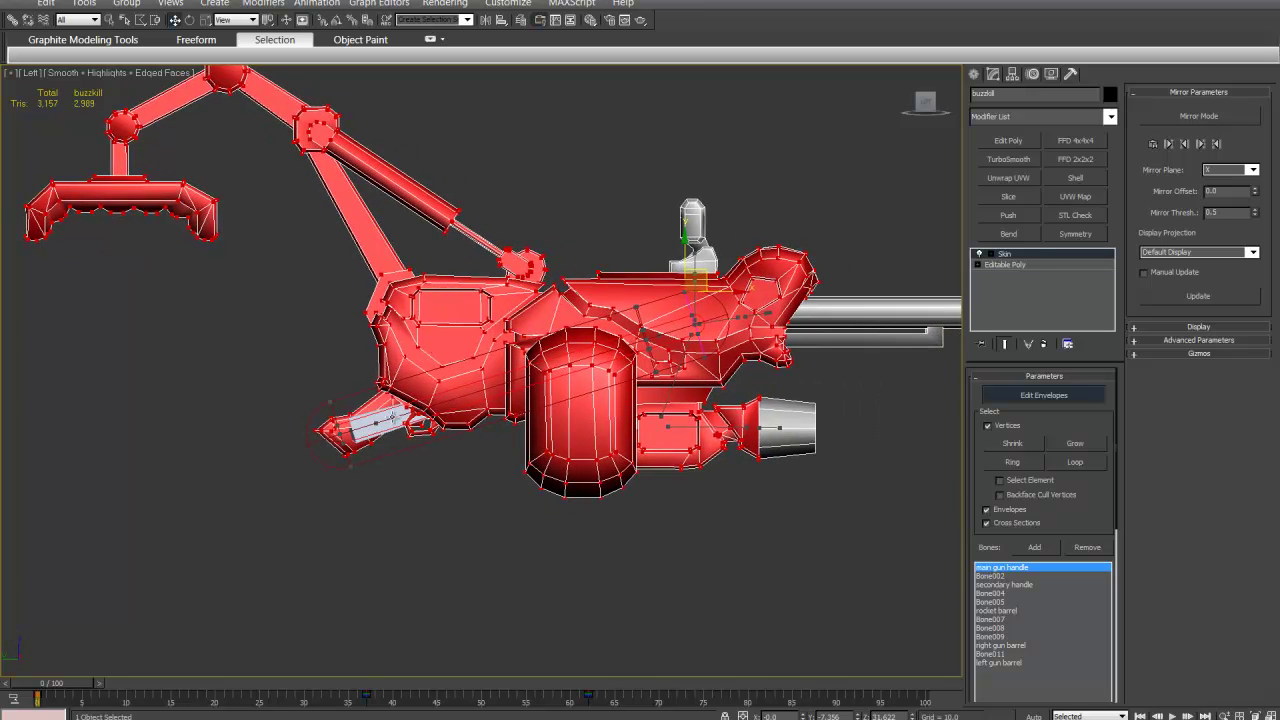
scroll(370, 428, "down", 4)
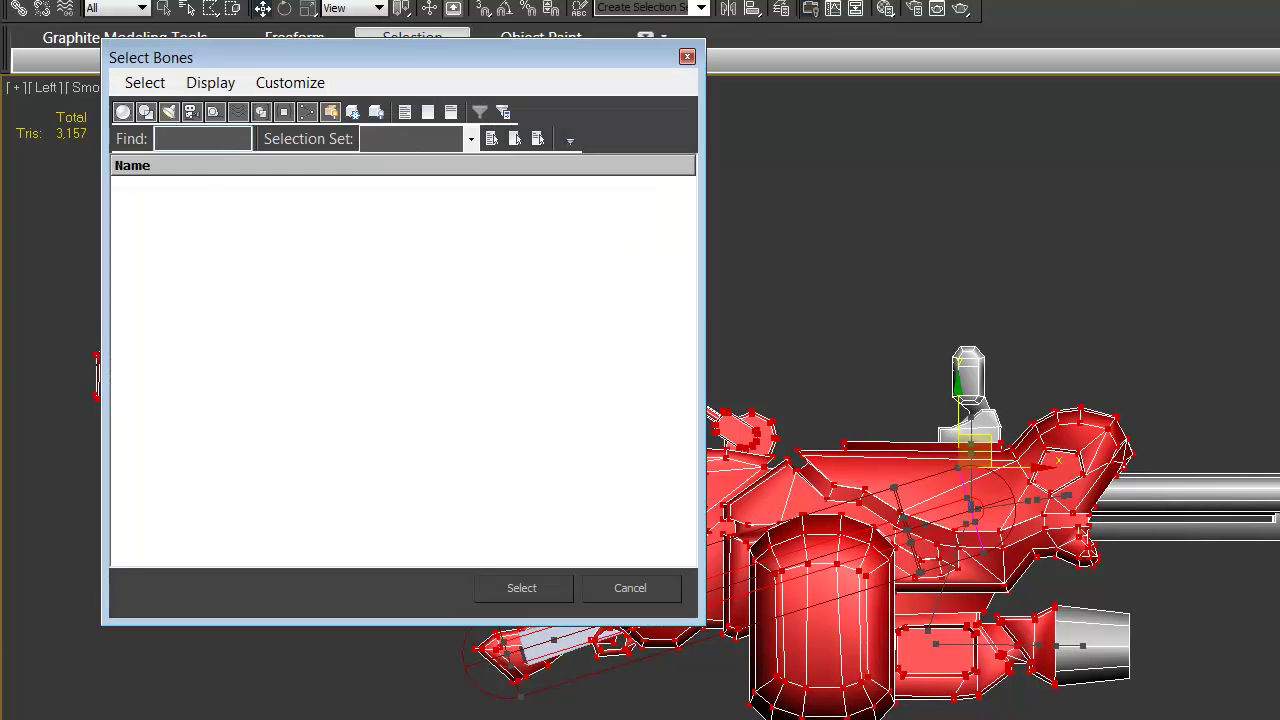
Step: Move the Select Bones dialog aside, off the gun model
left_click_drag(263, 57, 556, 112)
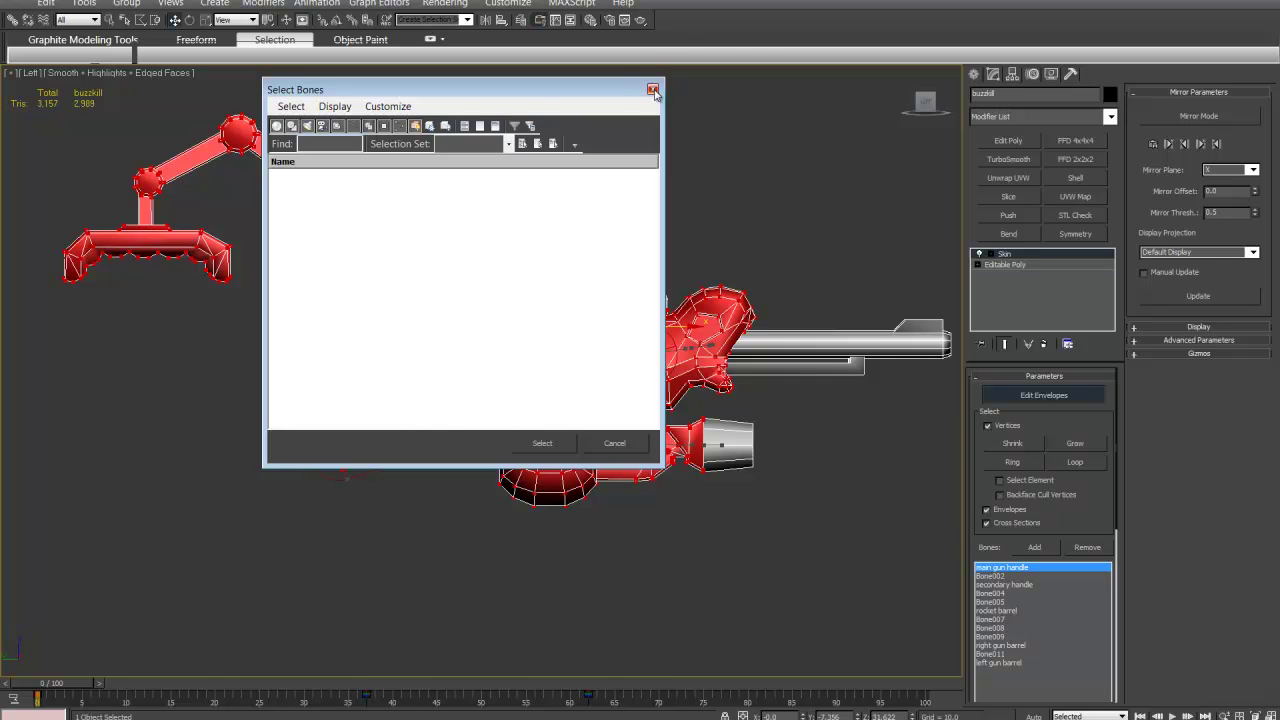
Step: Close the empty Select Bones dialog and review the Skin bones list
left_click(652, 89)
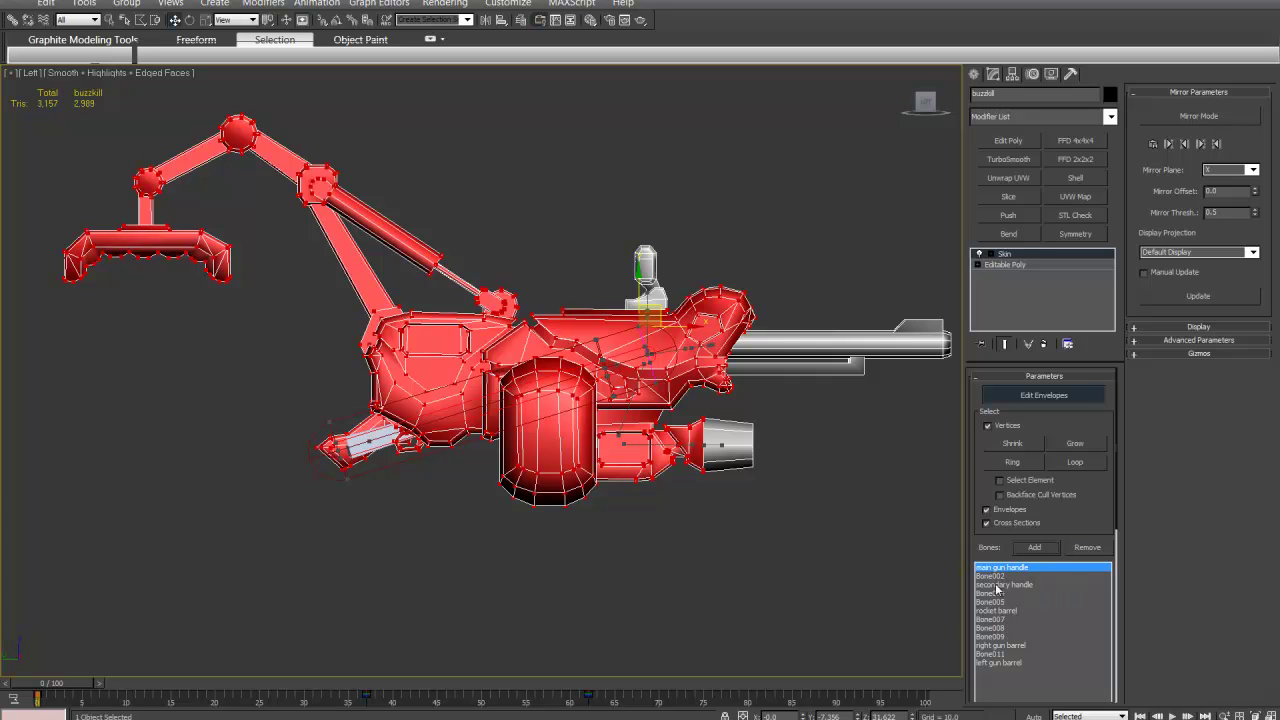
scroll(1000, 590, "down", 1)
scroll(1007, 600, "up", 1)
scroll(1007, 600, "down", 1)
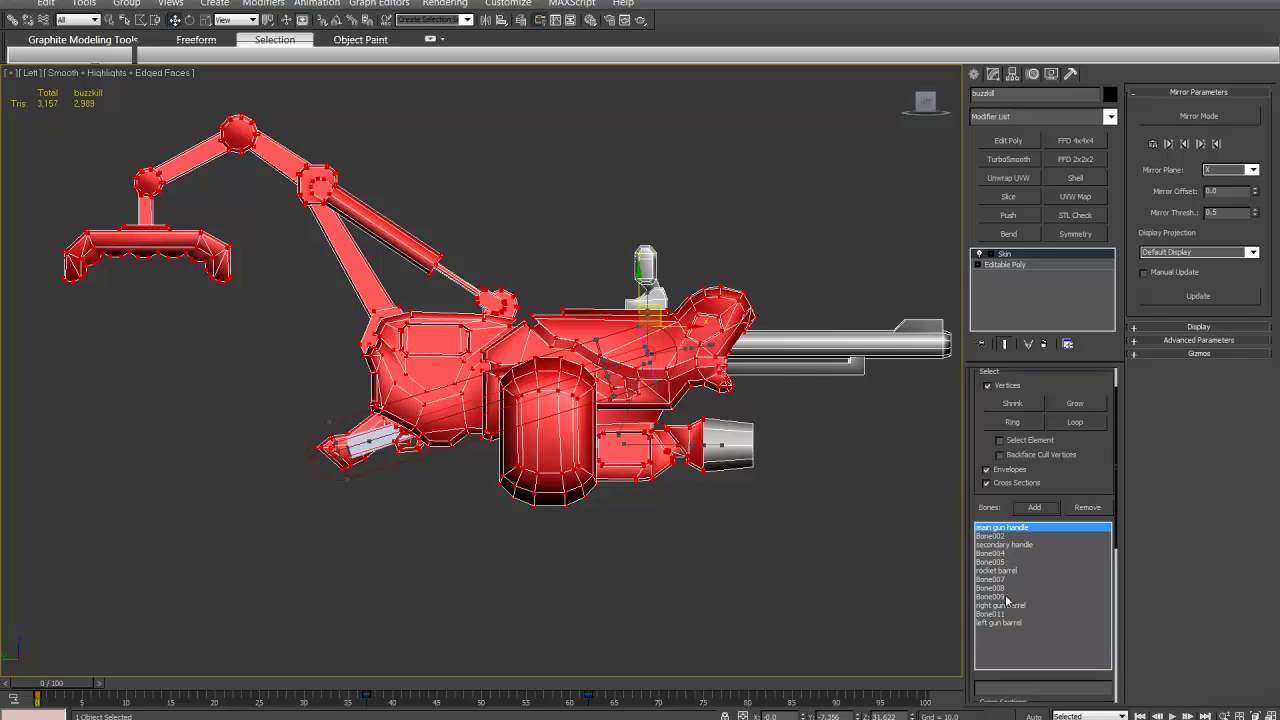
scroll(1007, 600, "up", 1)
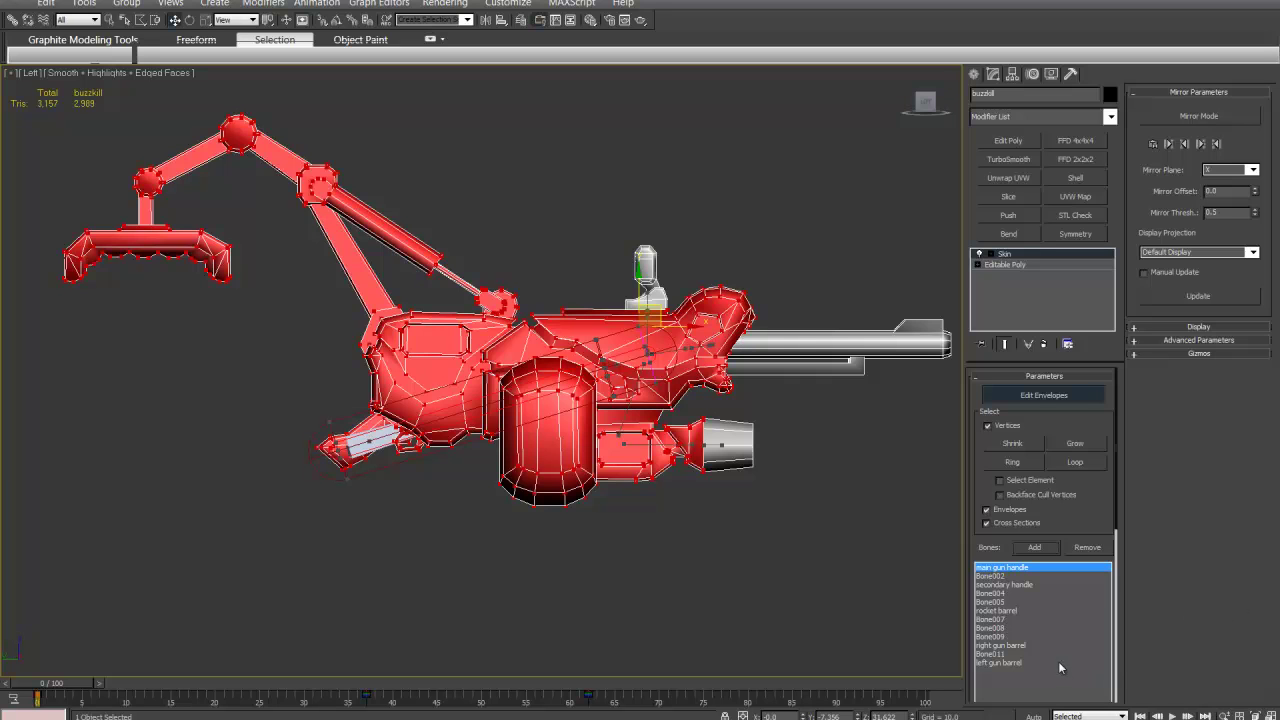
left_click(995, 594)
left_click(1002, 568)
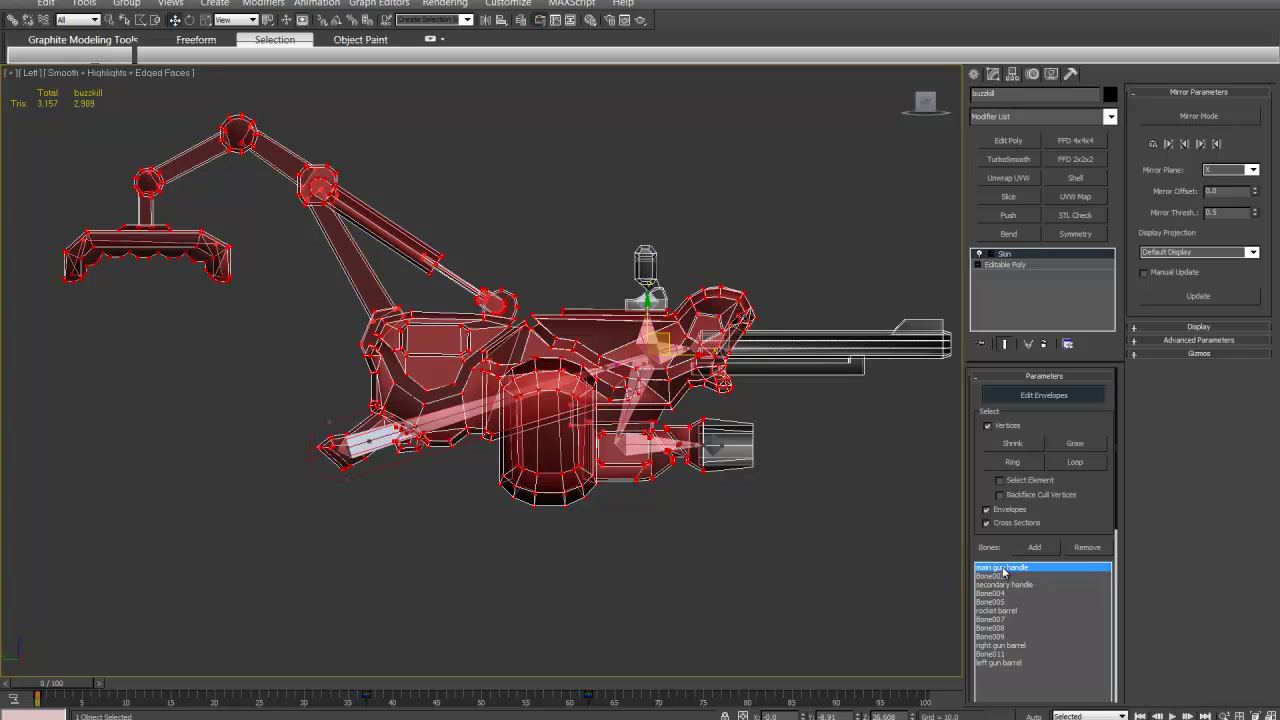
left_click(1004, 584)
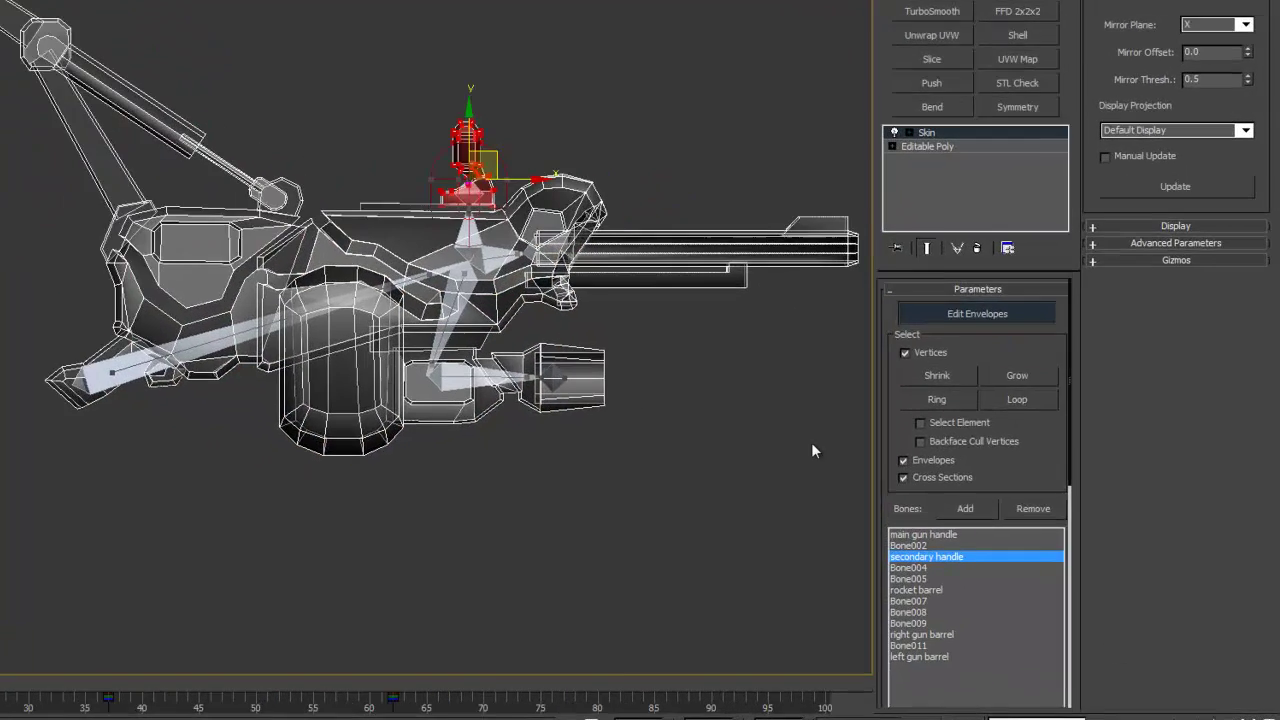
scroll(418, 330, "up", 5)
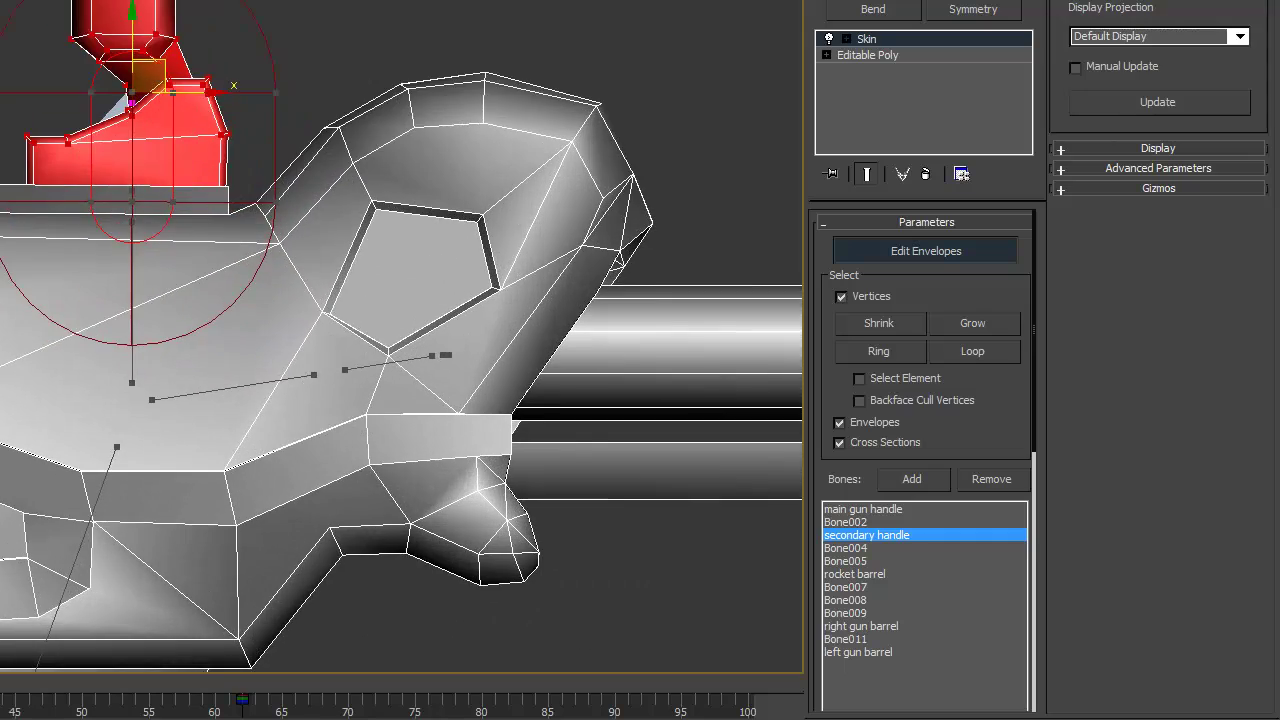
middle_click_drag(119, 68, 145, 101, "alt")
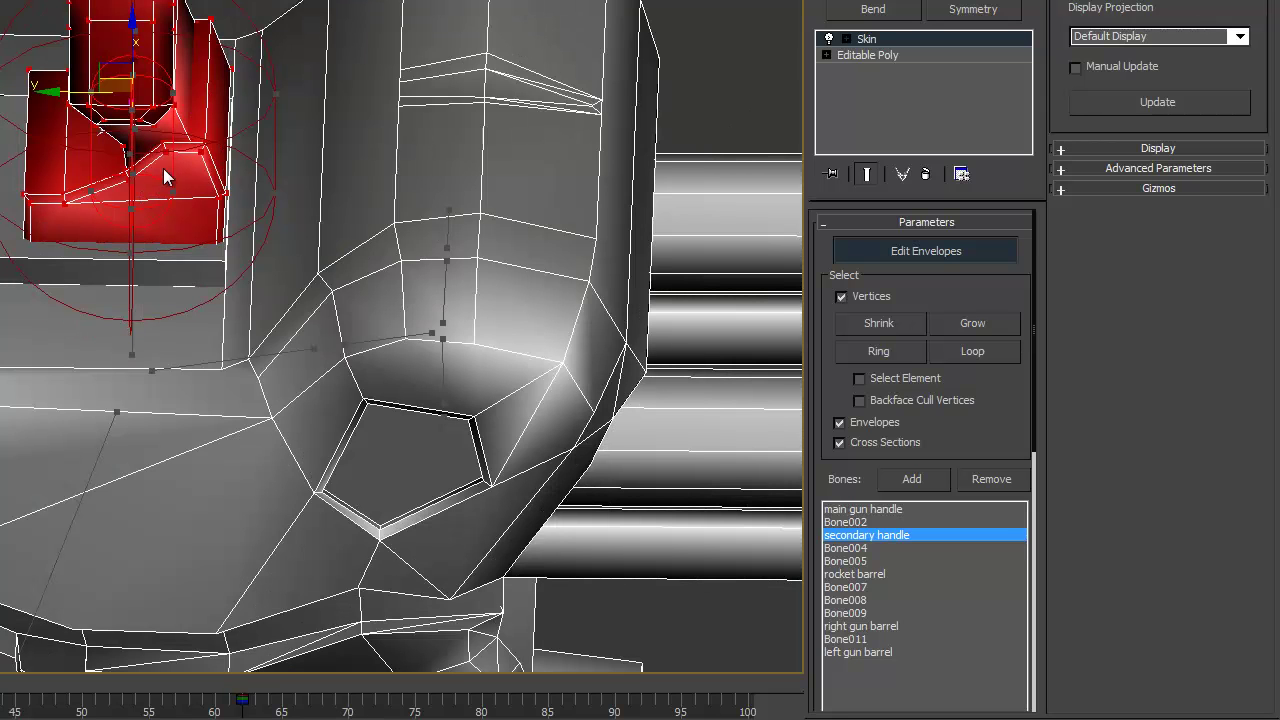
middle_click_drag(285, 158, 395, 17, "alt")
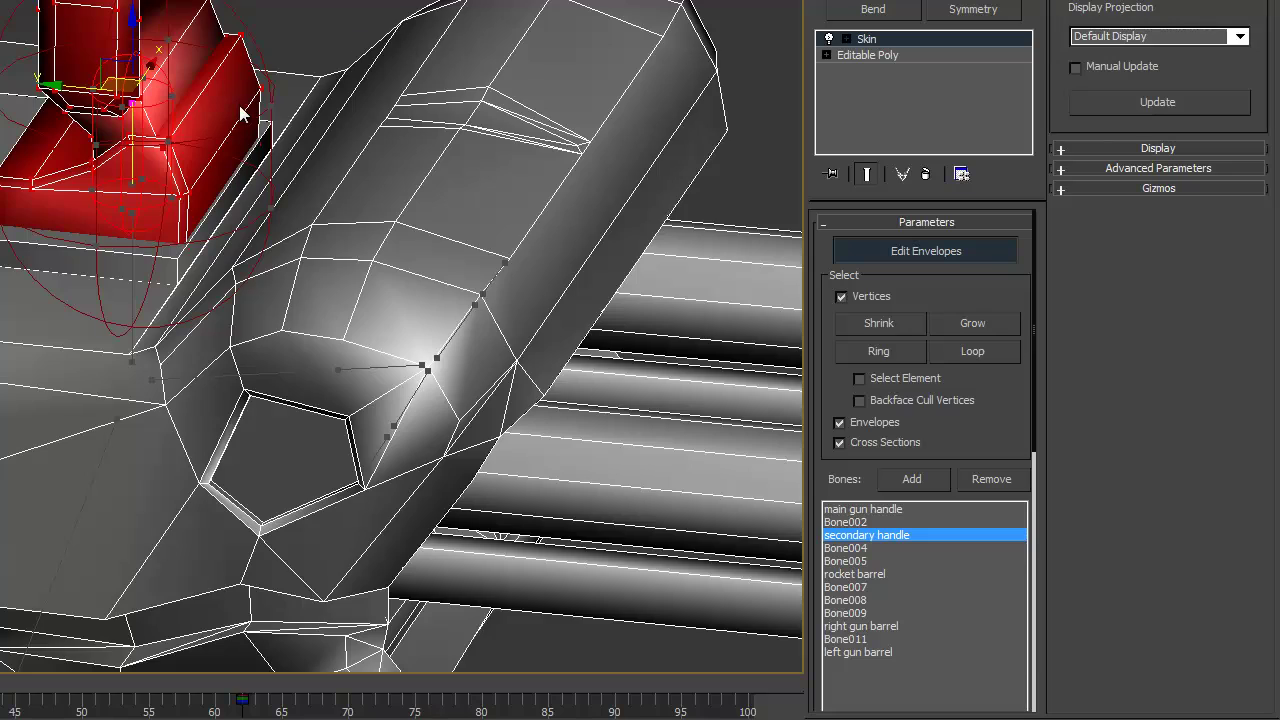
middle_click_drag(229, 183, 114, 66, "alt")
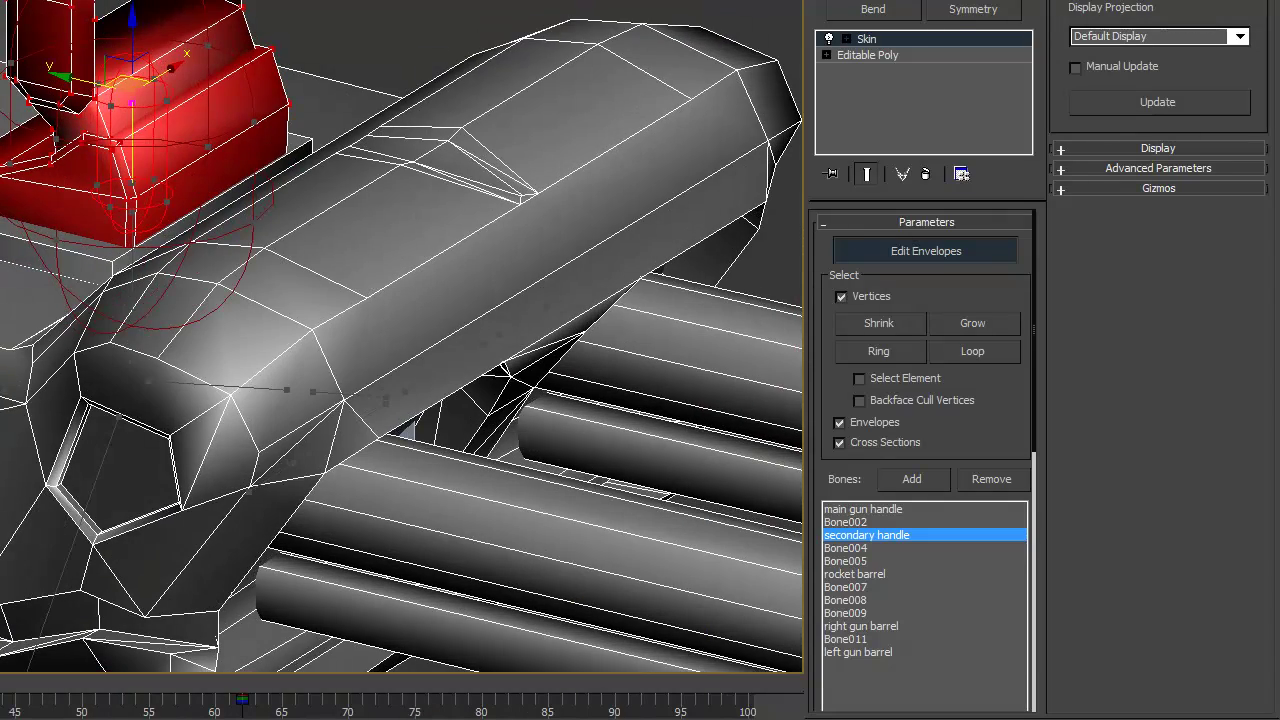
scroll(125, 140, "up", 3)
mouse_move(127, 125)
middle_mouse_down("alt")
mouse_move(200, 110)
mouse_move(140, 108)
middle_mouse_up("alt")
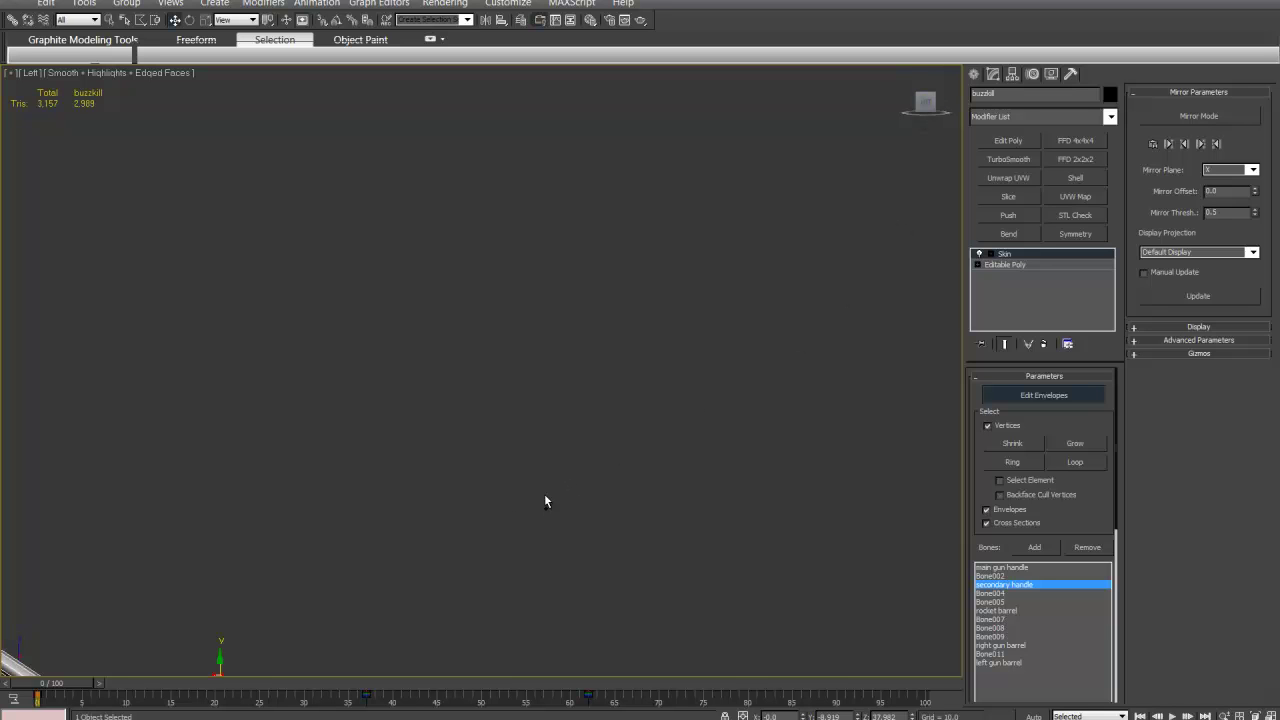
middle_click_drag(585, 346, 566, 430)
scroll(833, 477, "down", 2)
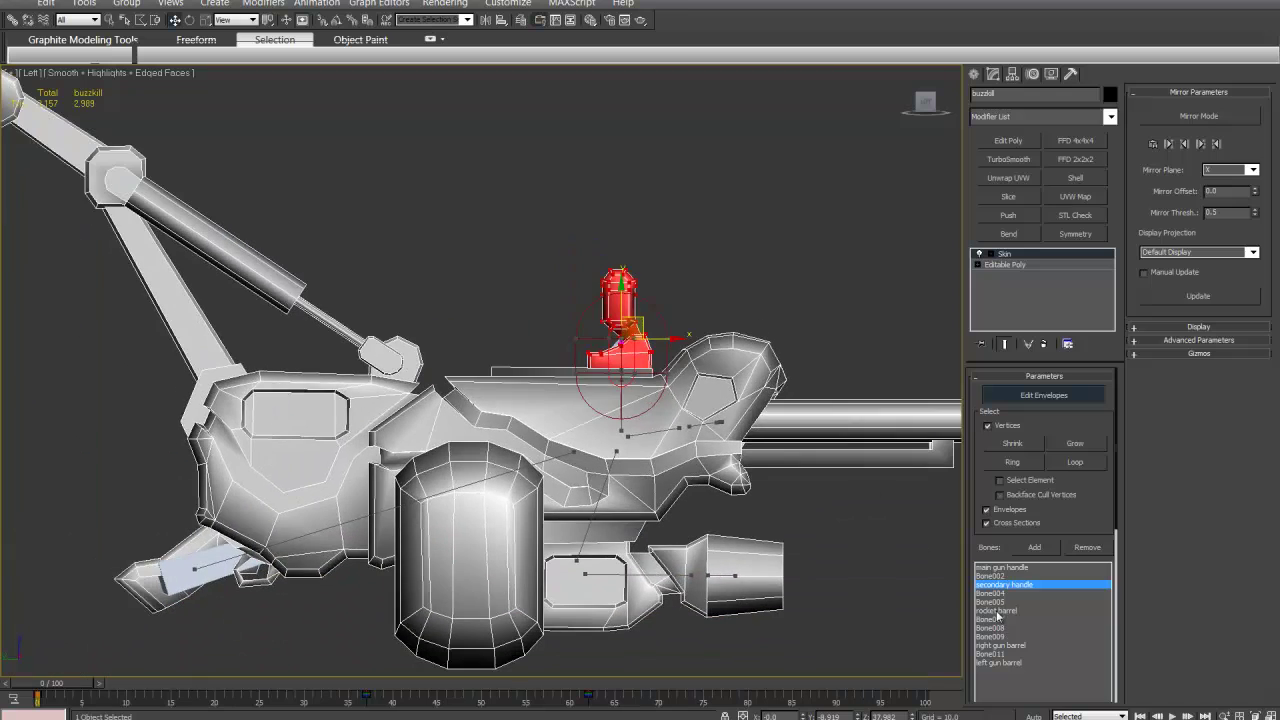
left_click(996, 612)
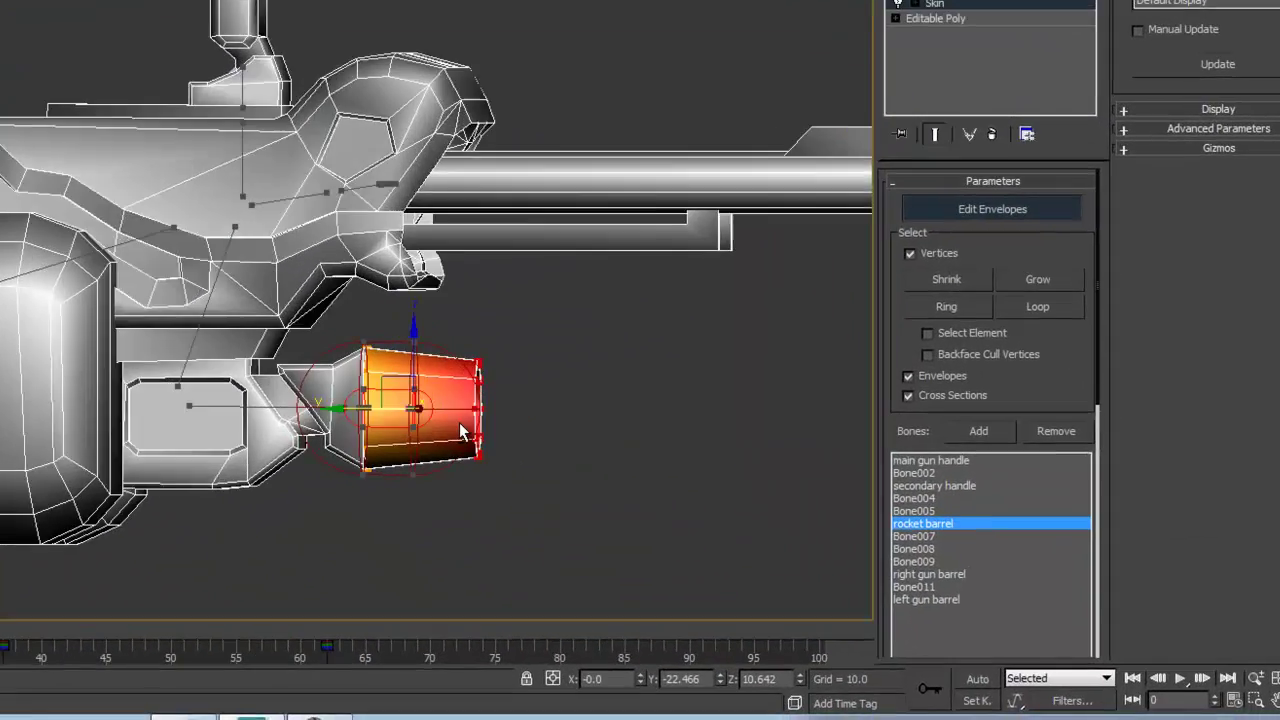
middle_click_drag(462, 432, 597, 462, "alt")
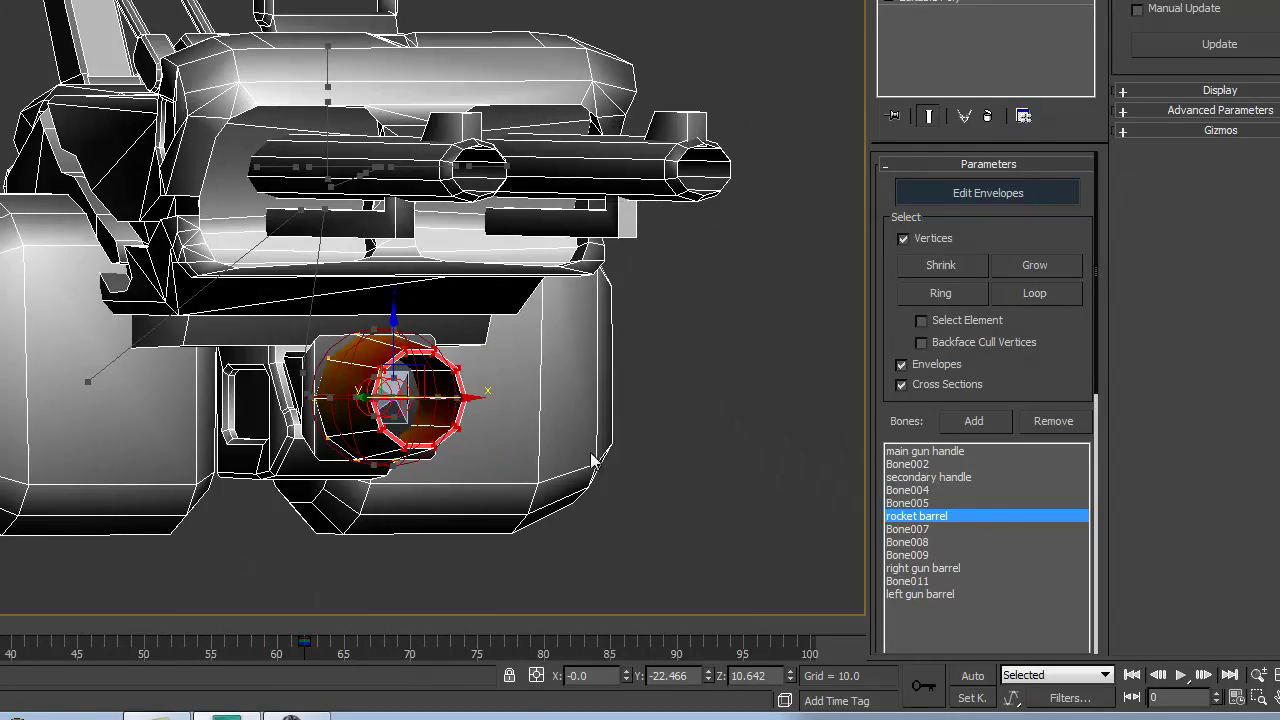
middle_click_drag(443, 404, 540, 398, "alt")
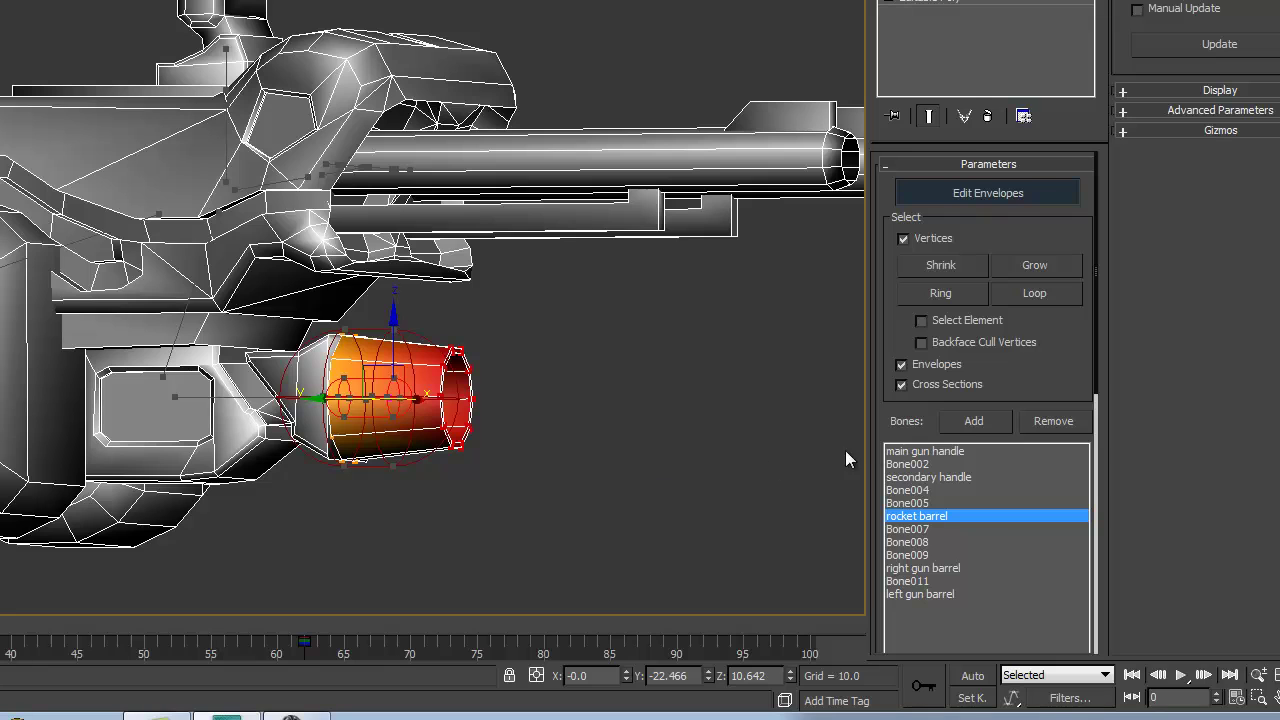
left_click(915, 571)
middle_click_drag(509, 456, 350, 460, "alt")
middle_click_drag(504, 357, 456, 369, "alt")
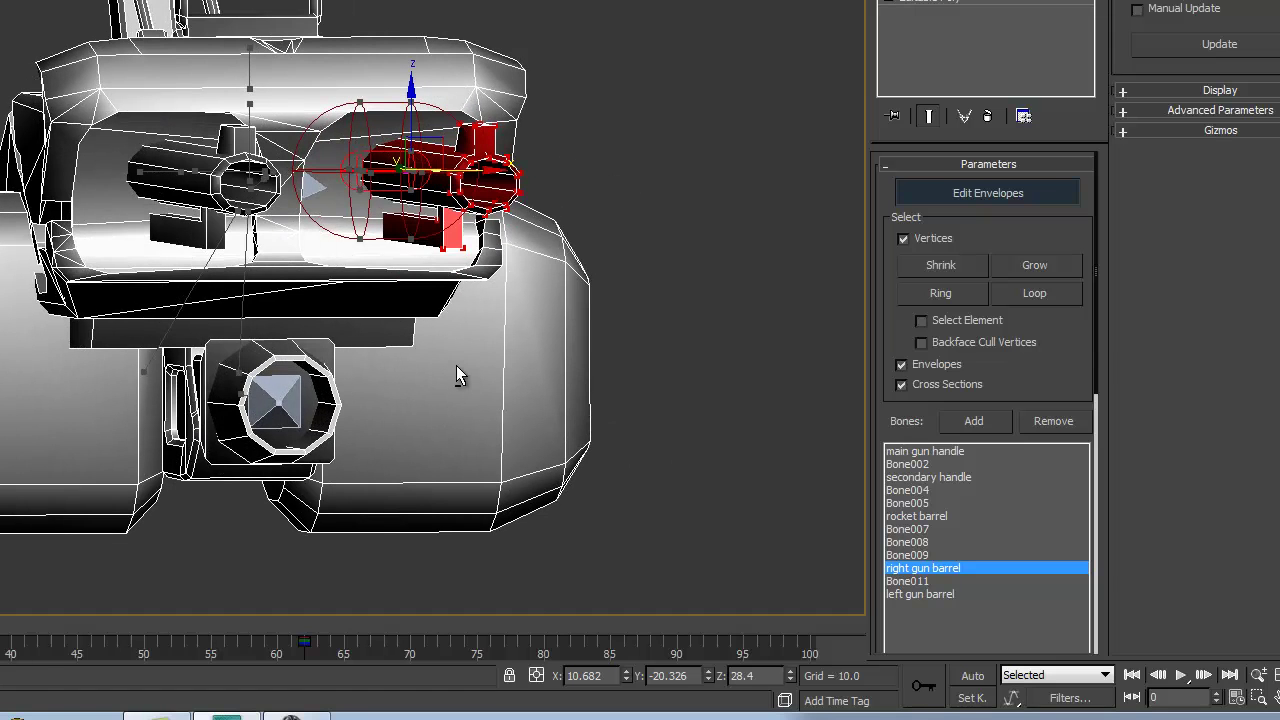
middle_click_drag(252, 208, 376, 258, "alt")
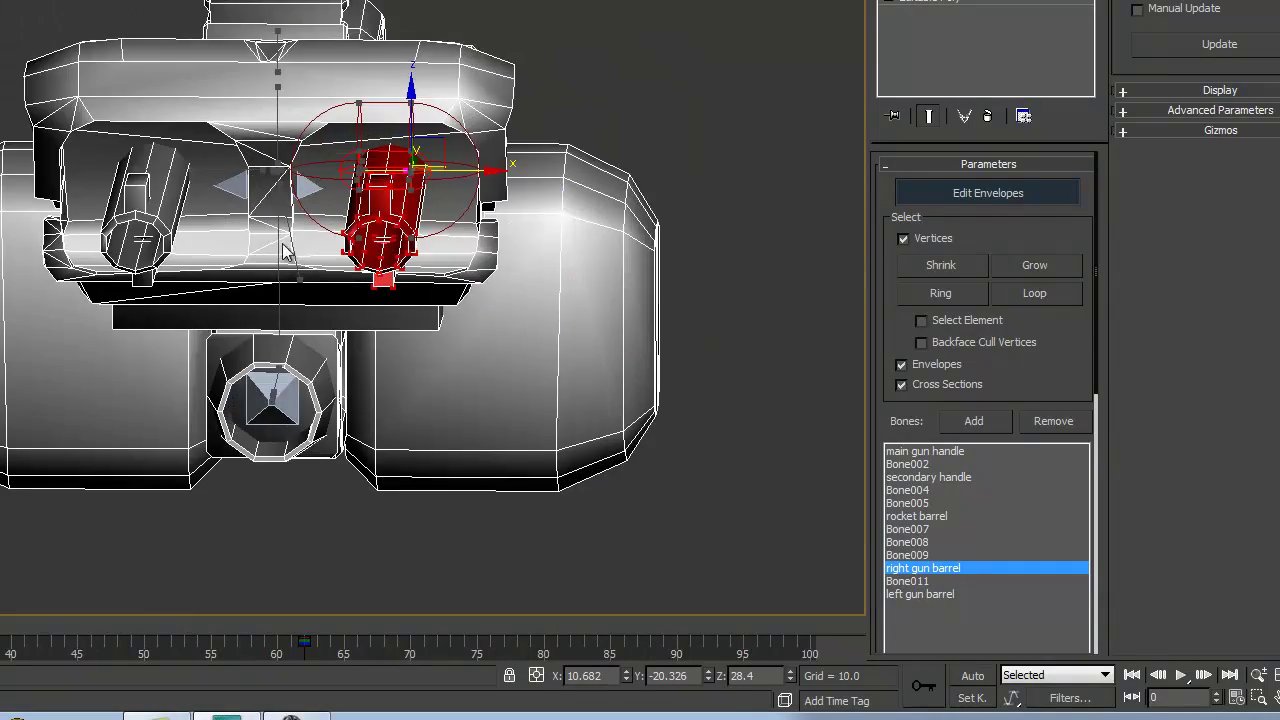
left_click(914, 584)
left_click(909, 596)
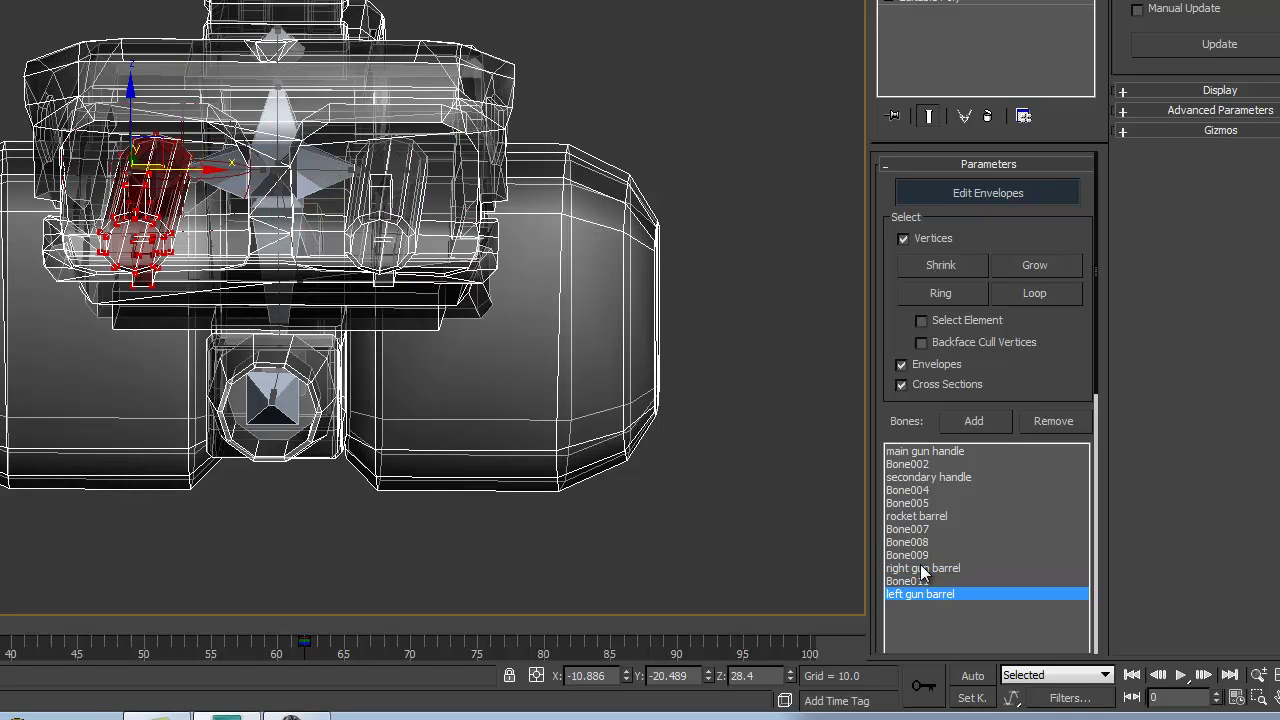
left_click(921, 568)
mouse_move(682, 314)
middle_mouse_down("alt")
mouse_move(574, 224)
mouse_move(678, 205)
mouse_move(520, 215)
middle_mouse_up("alt")
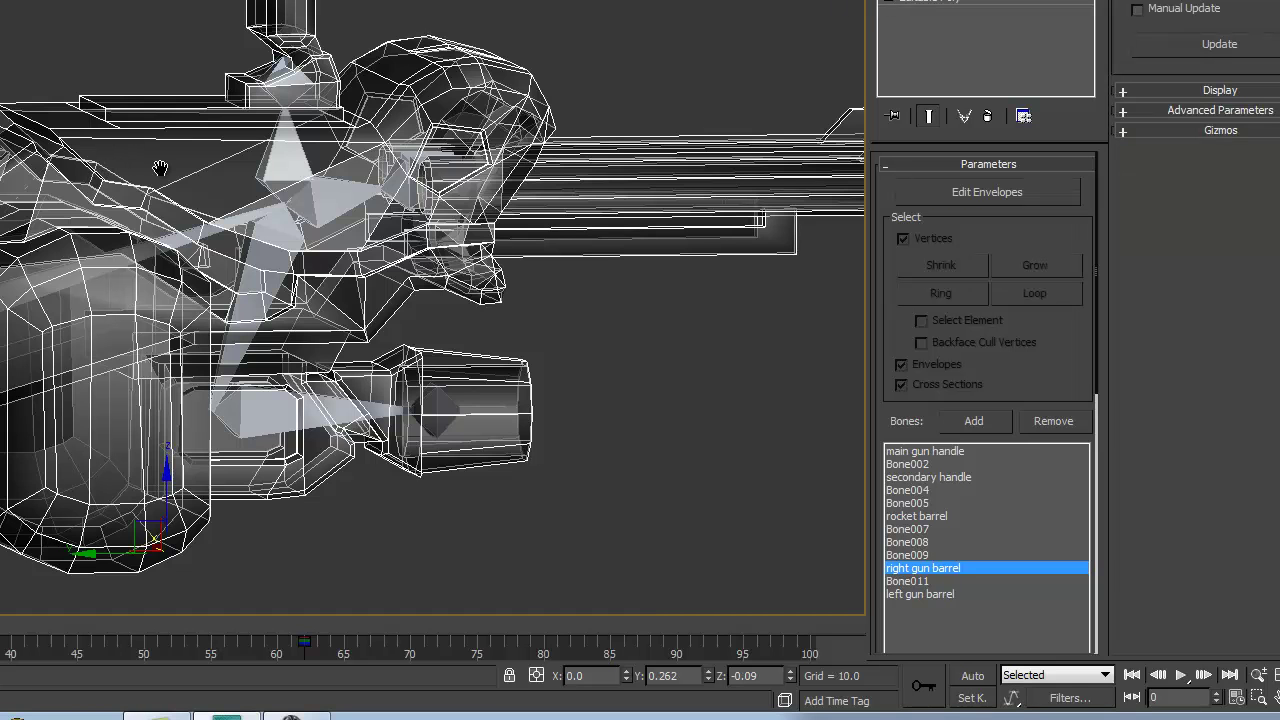
Step: Turn on Auto Key with the N shortcut
middle_click_drag(160, 168, 105, 158)
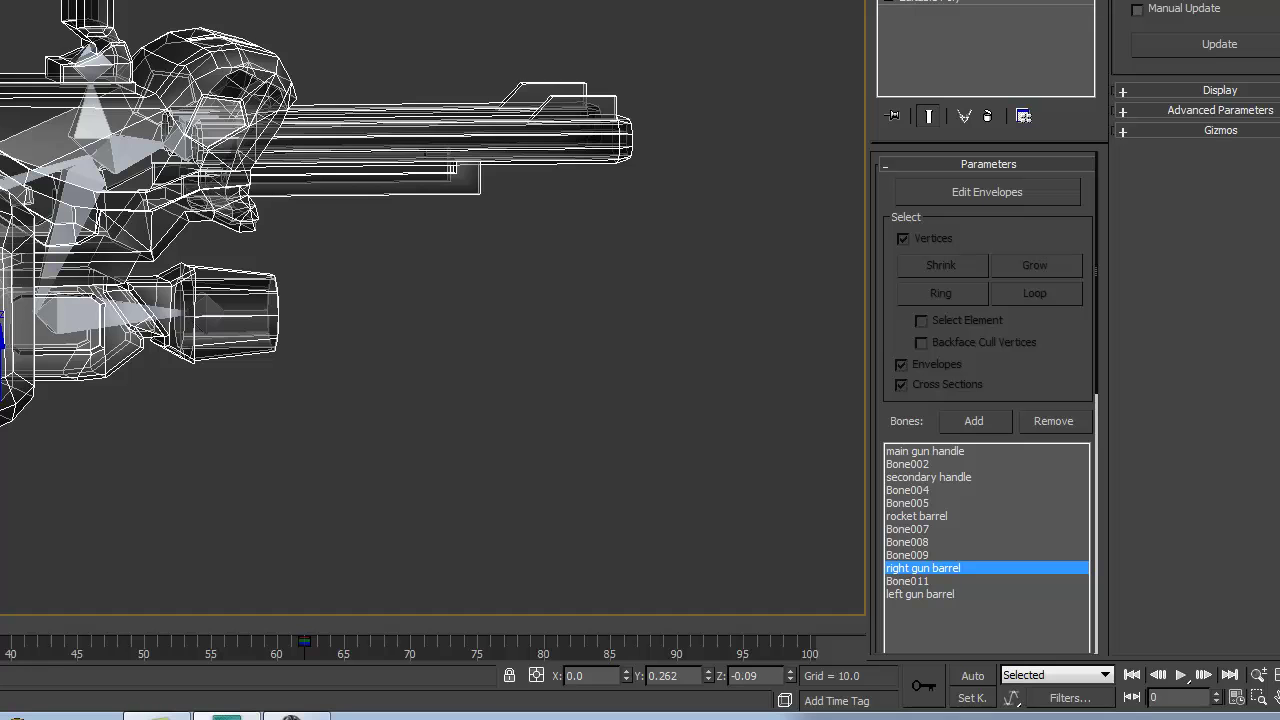
middle_click_drag(540, 20, 166, 234, "alt")
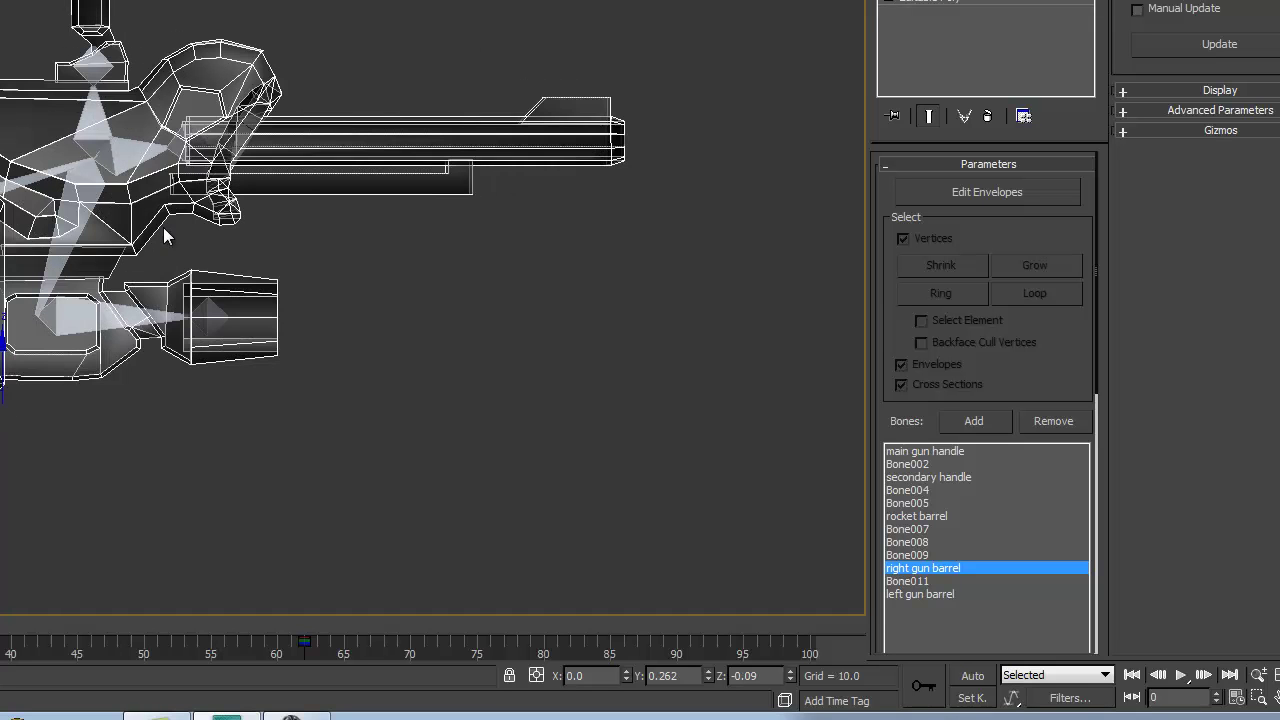
middle_click_drag(63, 212, 172, 190)
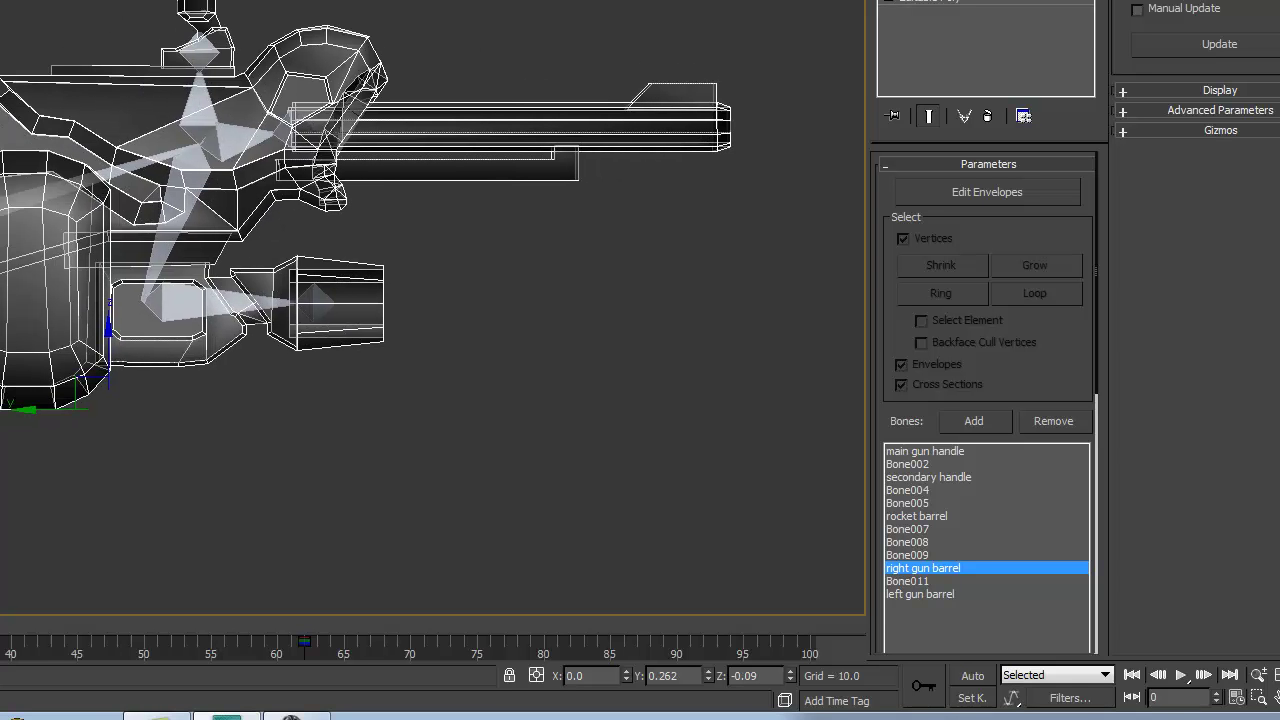
key("n")
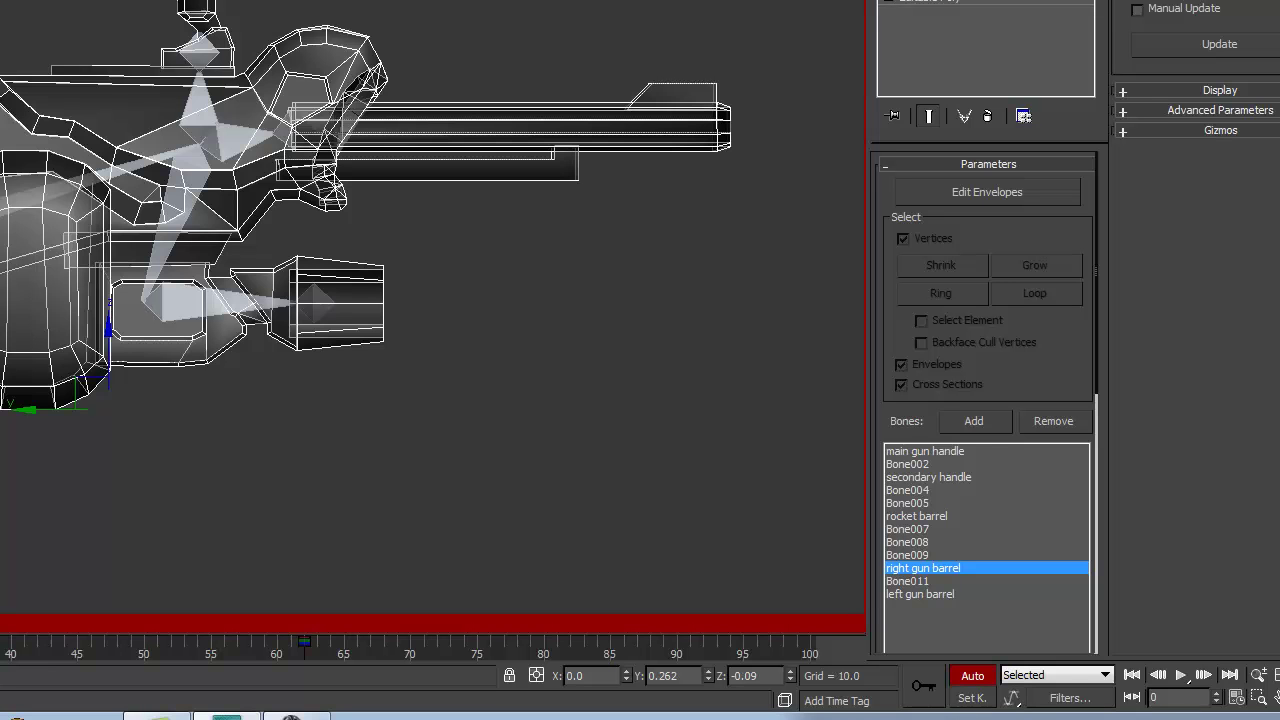
Step: Play back the animation, stop it, and return the time slider to frame 1
left_click(1183, 677)
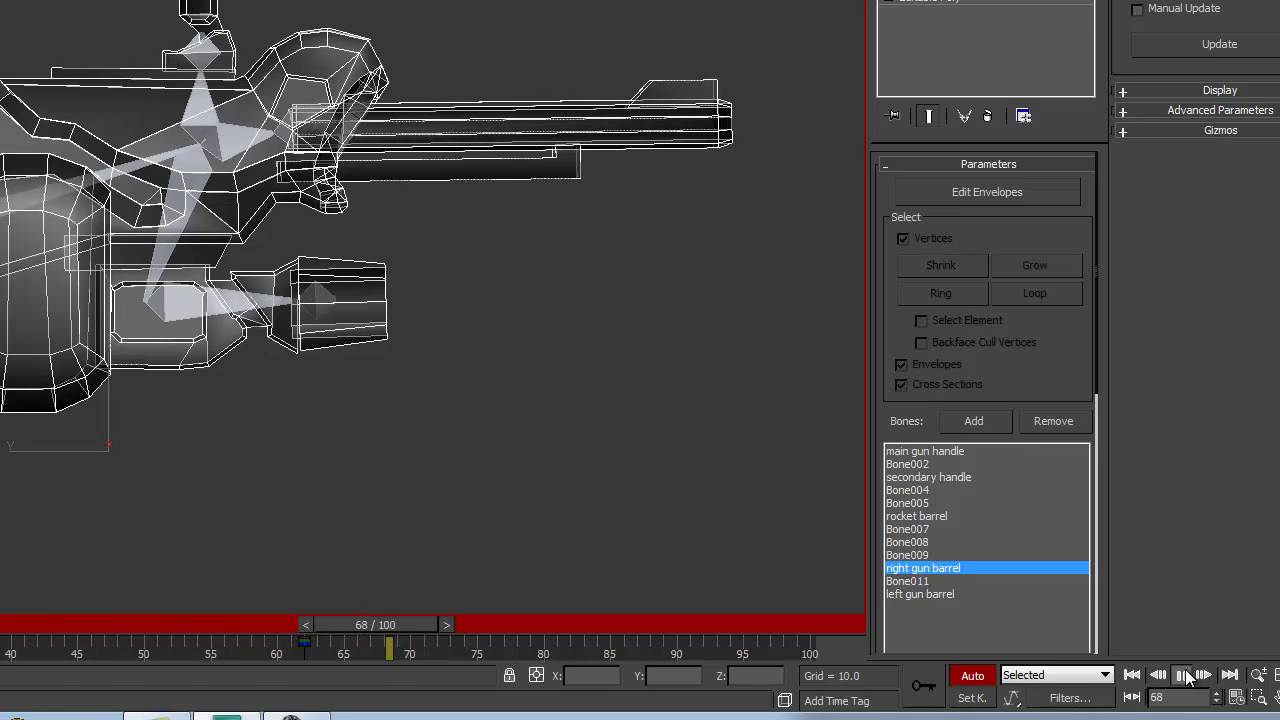
left_click(1183, 677)
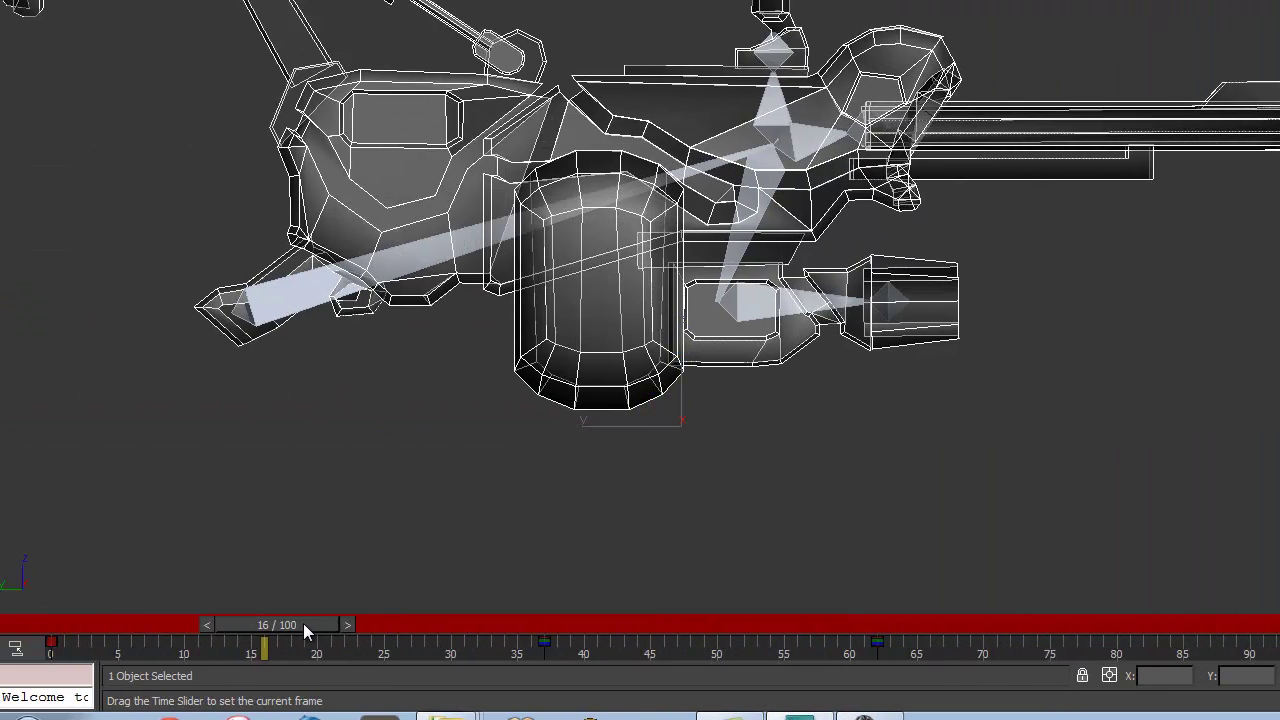
left_click_drag(303, 623, 123, 636)
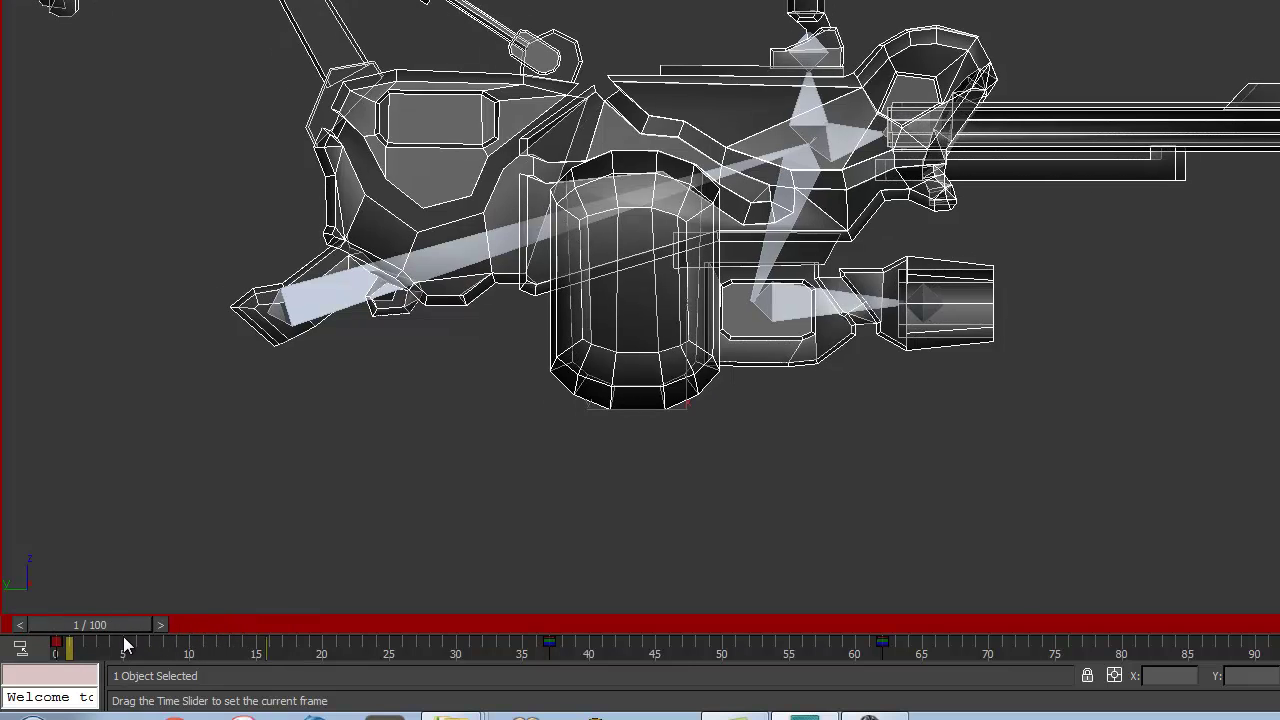
Step: Nudge the secondary handle bone to key a jitter, then return the timeline to frame 0
left_click(295, 300)
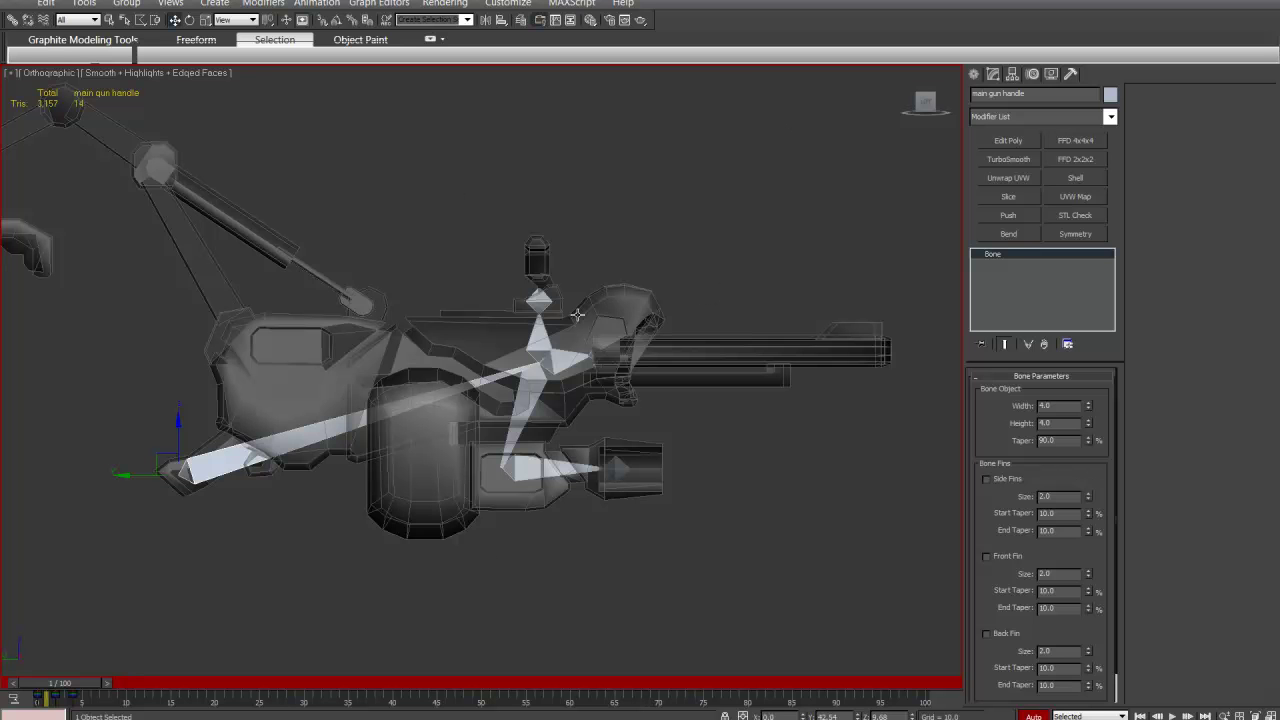
left_click(538, 293)
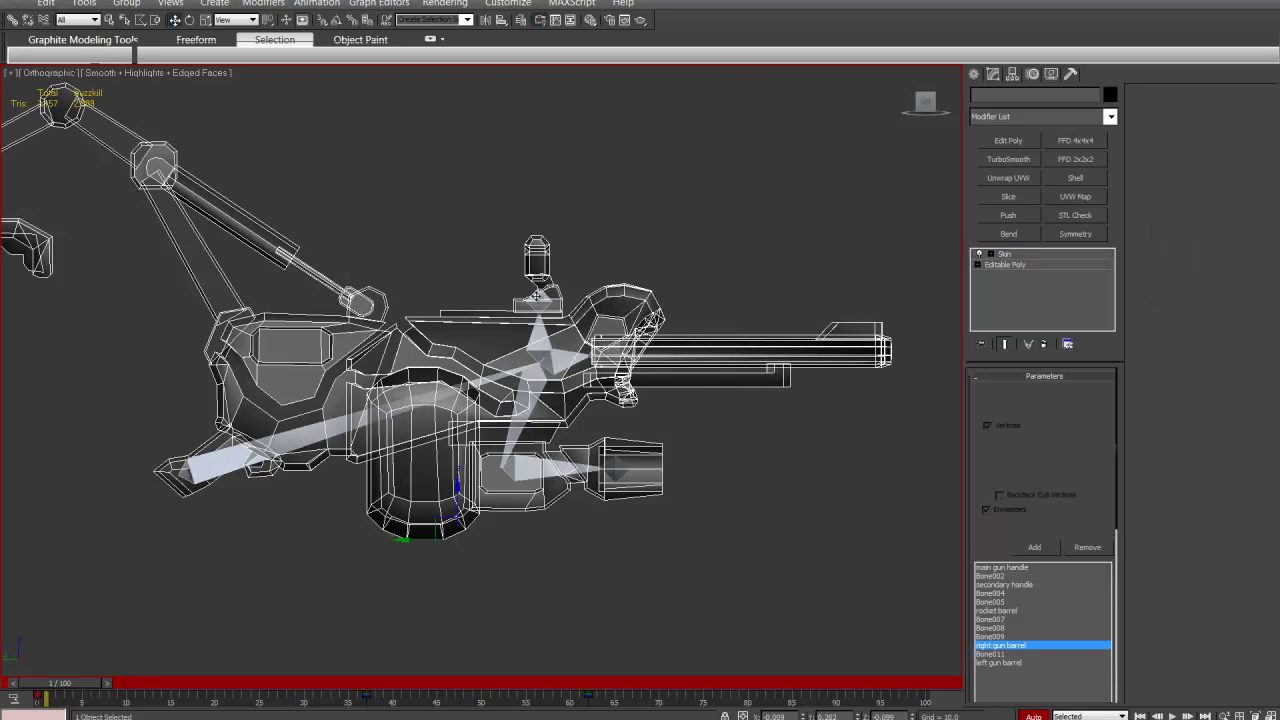
left_click(537, 297)
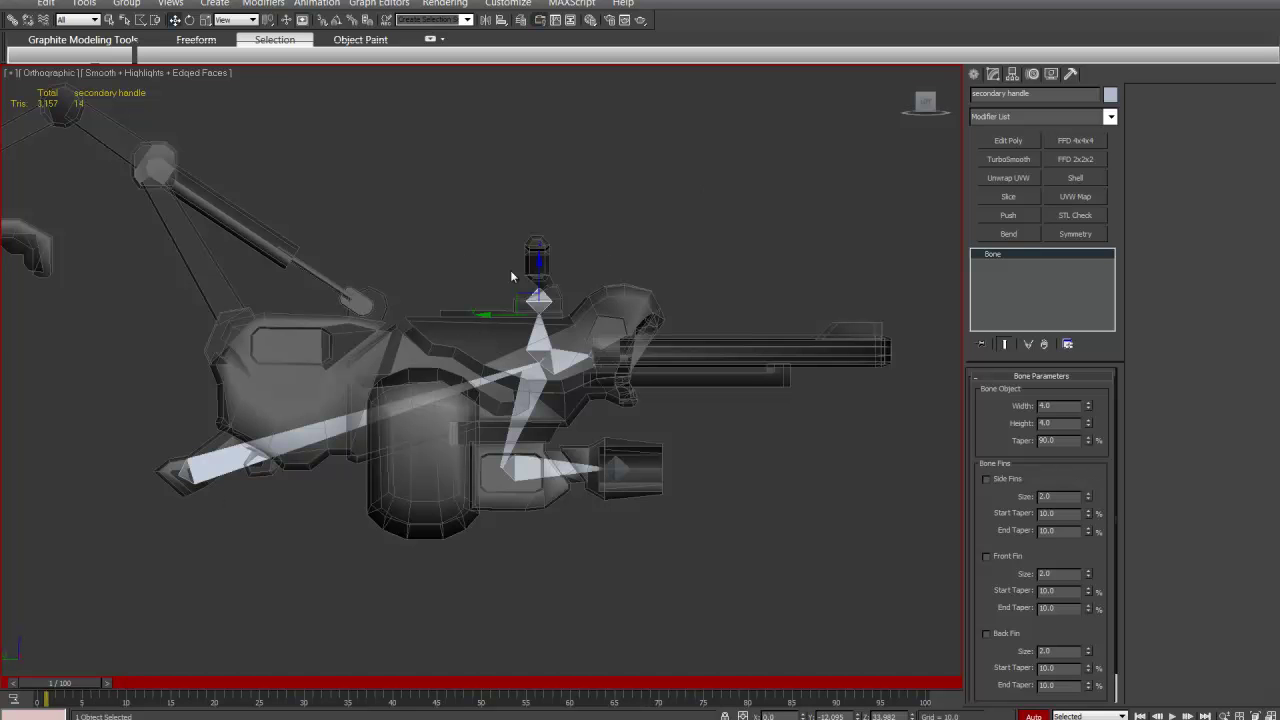
mouse_move(483, 313)
left_mouse_down()
mouse_move(457, 317)
mouse_move(480, 324)
left_mouse_up()
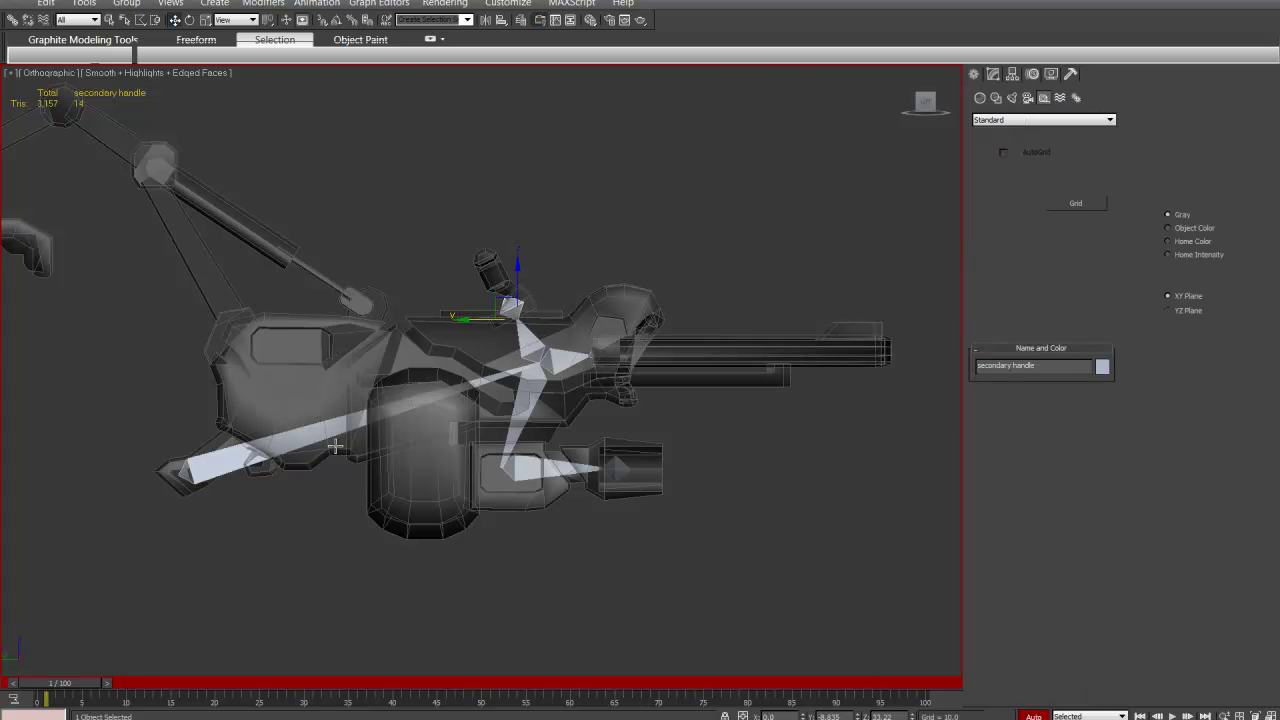
left_click_drag(81, 684, 54, 688)
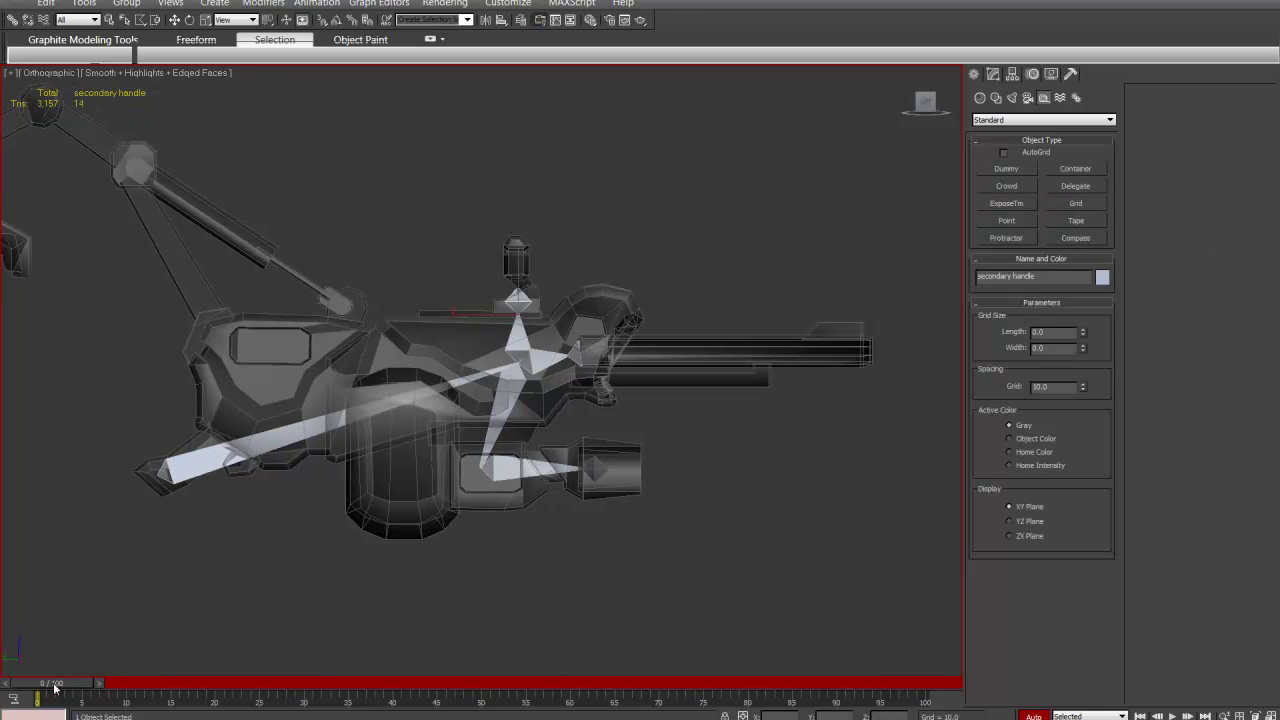